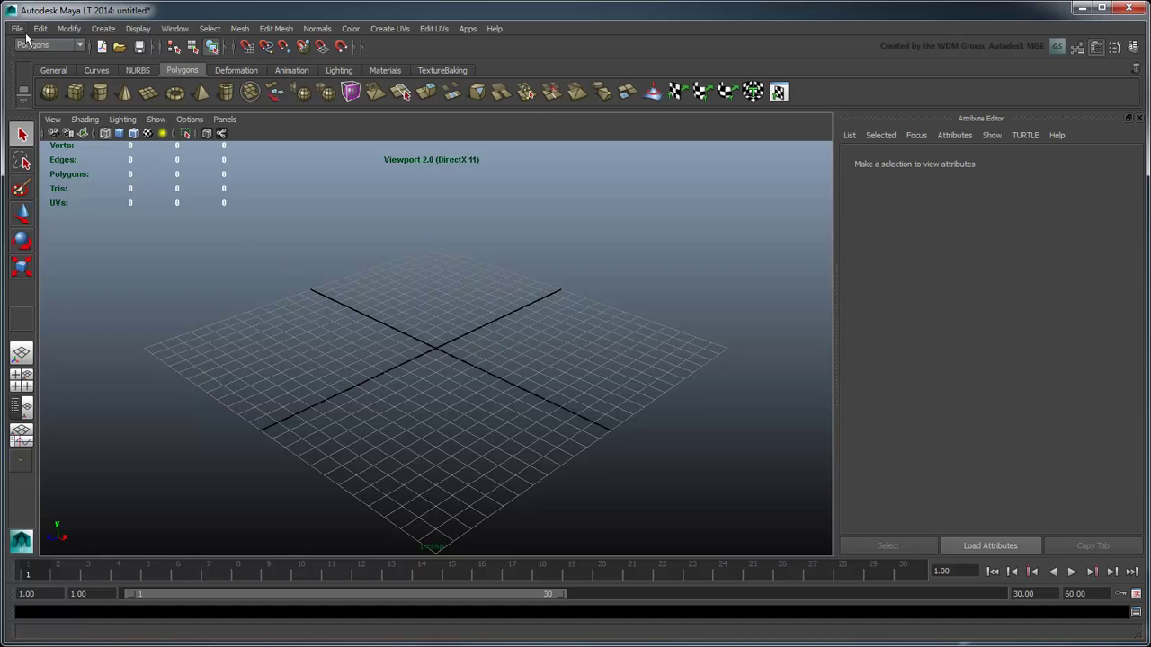
- Set Source_assets as the current Maya LT project
click(17, 29)
click(63, 234)
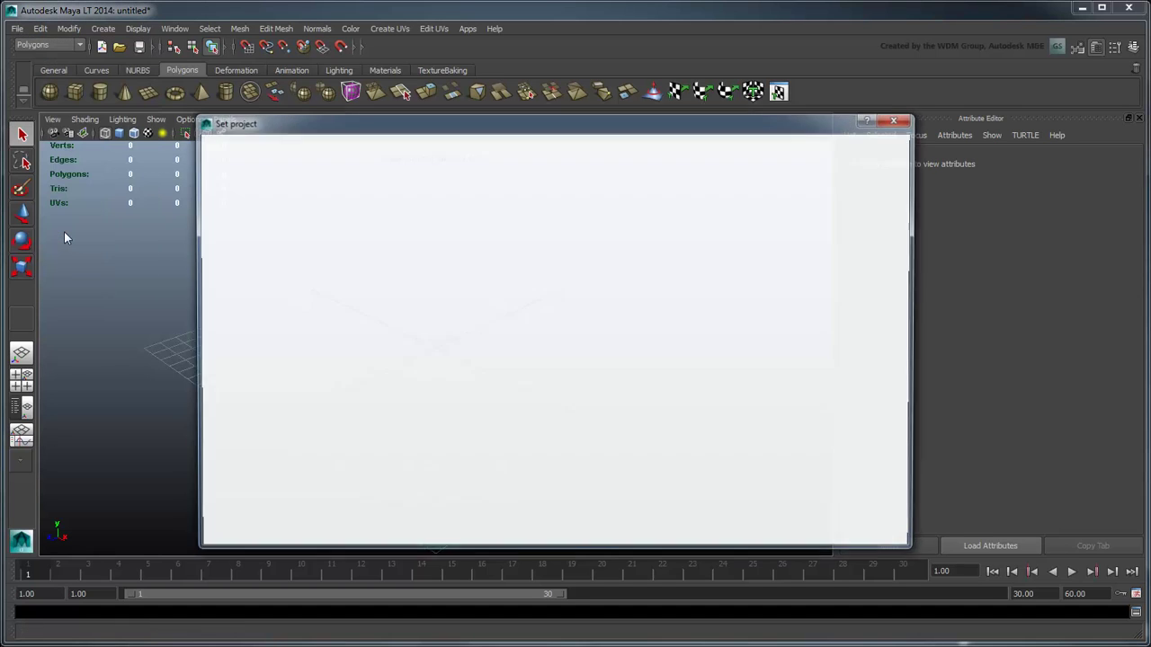
click(329, 170)
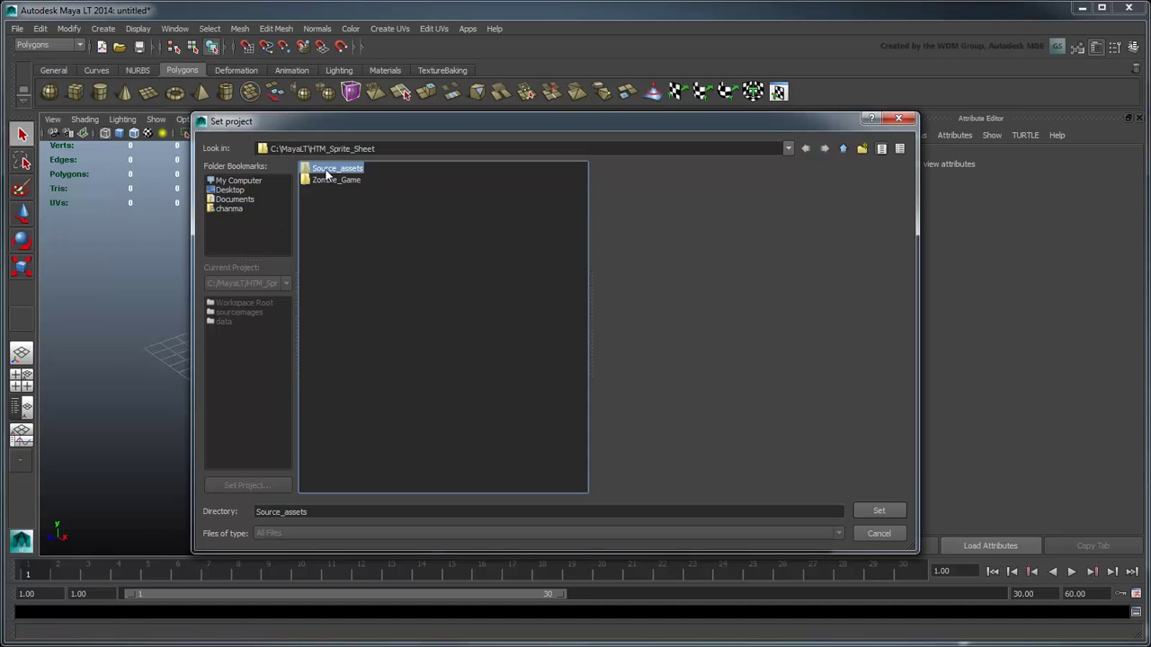
click(868, 512)
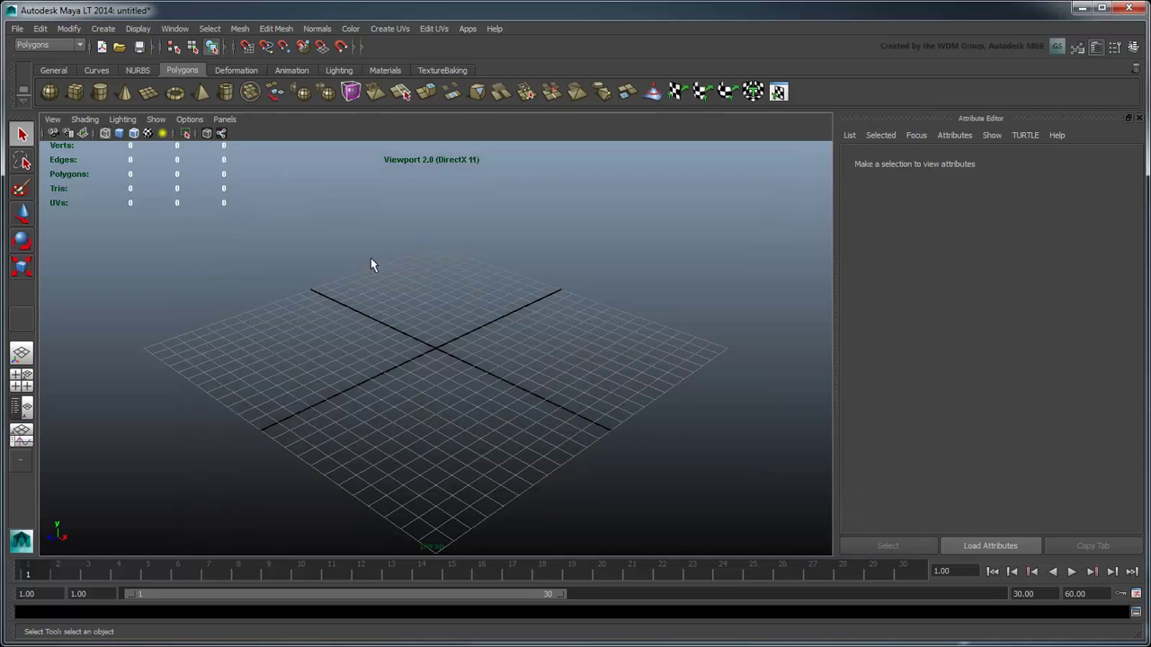
- Open the stan_run.mlt scene and scrub the run animation forward on the time slider
click(19, 31)
click(49, 63)
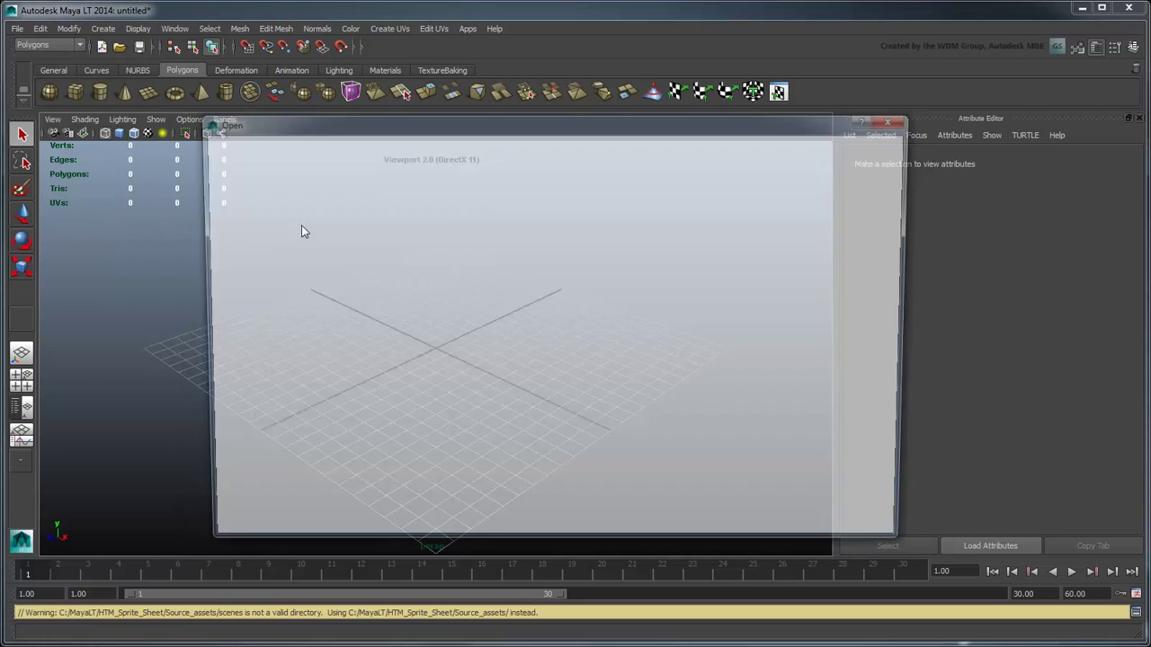
click(339, 214)
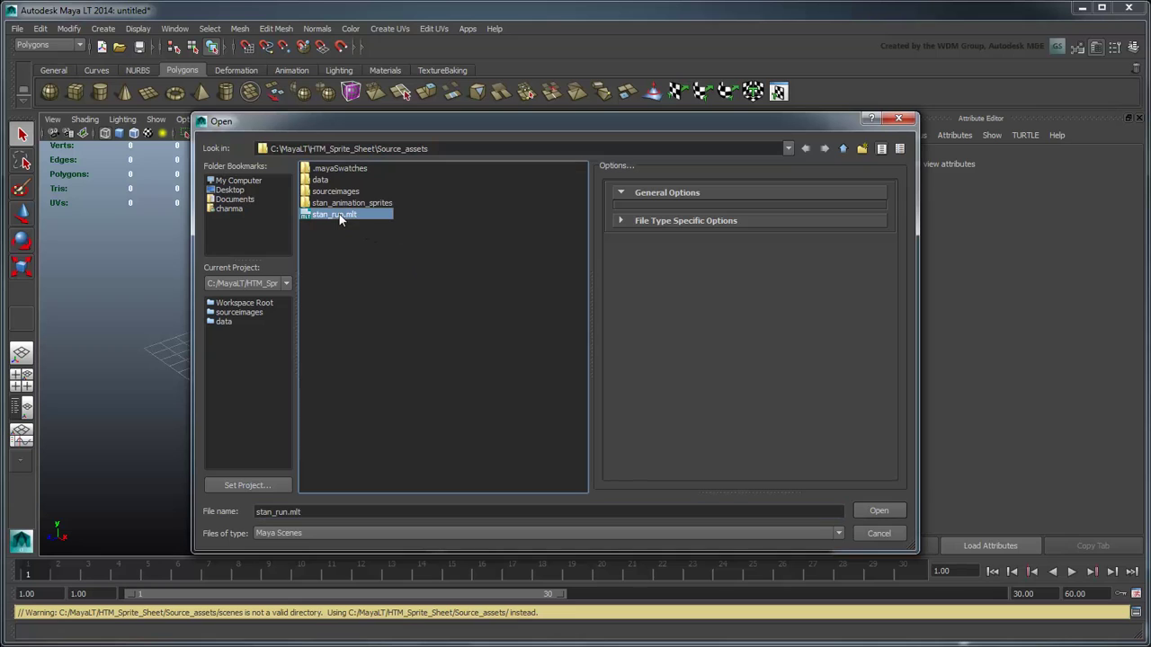
click(872, 511)
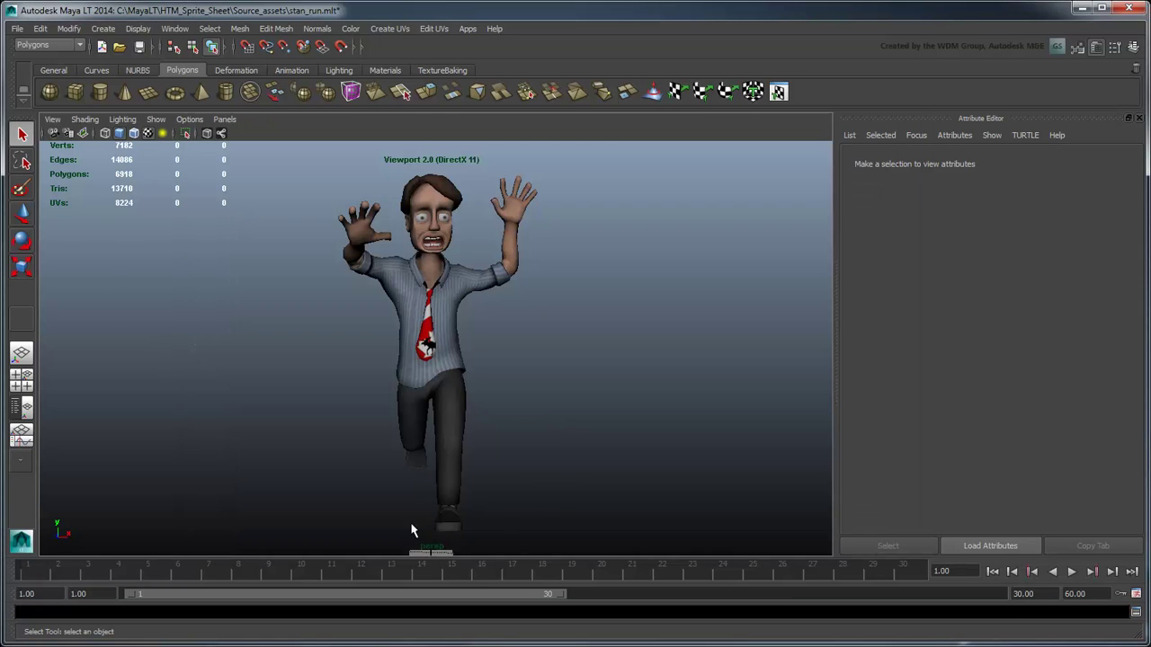
drag(31, 576, 723, 572)
- Render a playblast preview of the run, then return to the first frame
click(175, 28)
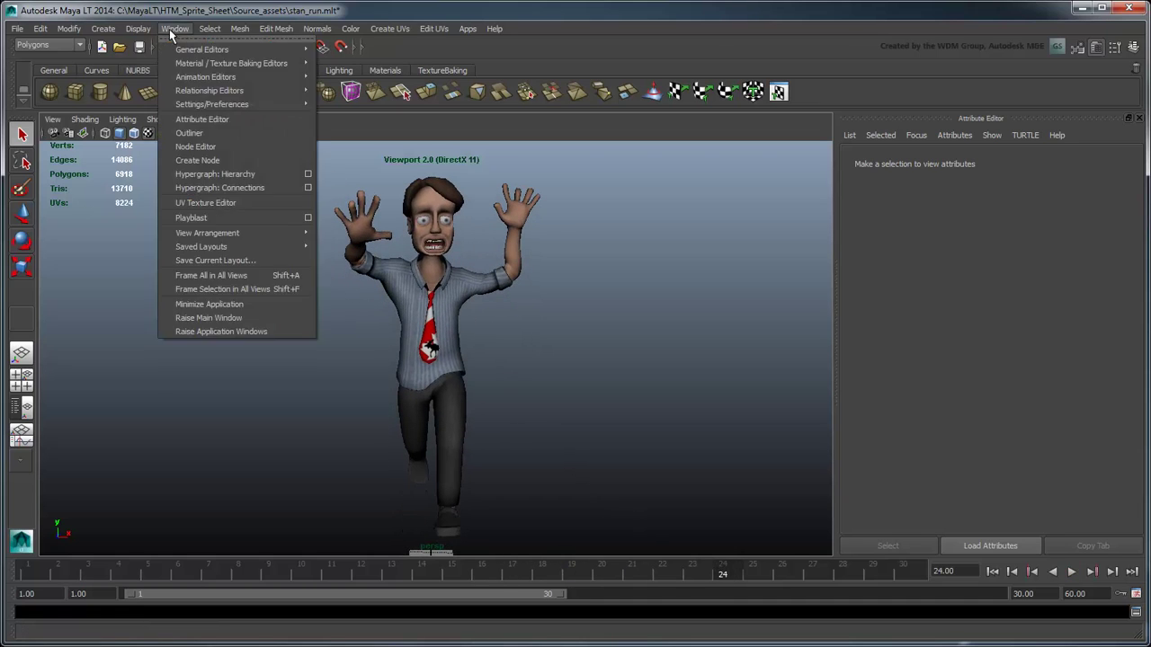
click(259, 218)
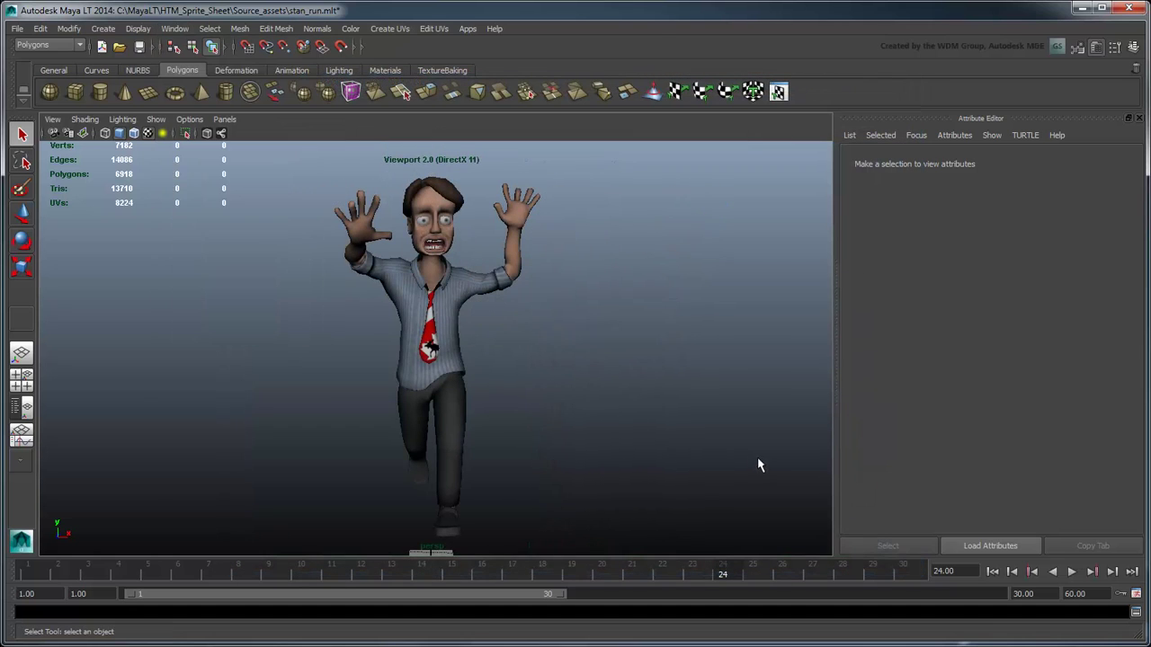
click(992, 572)
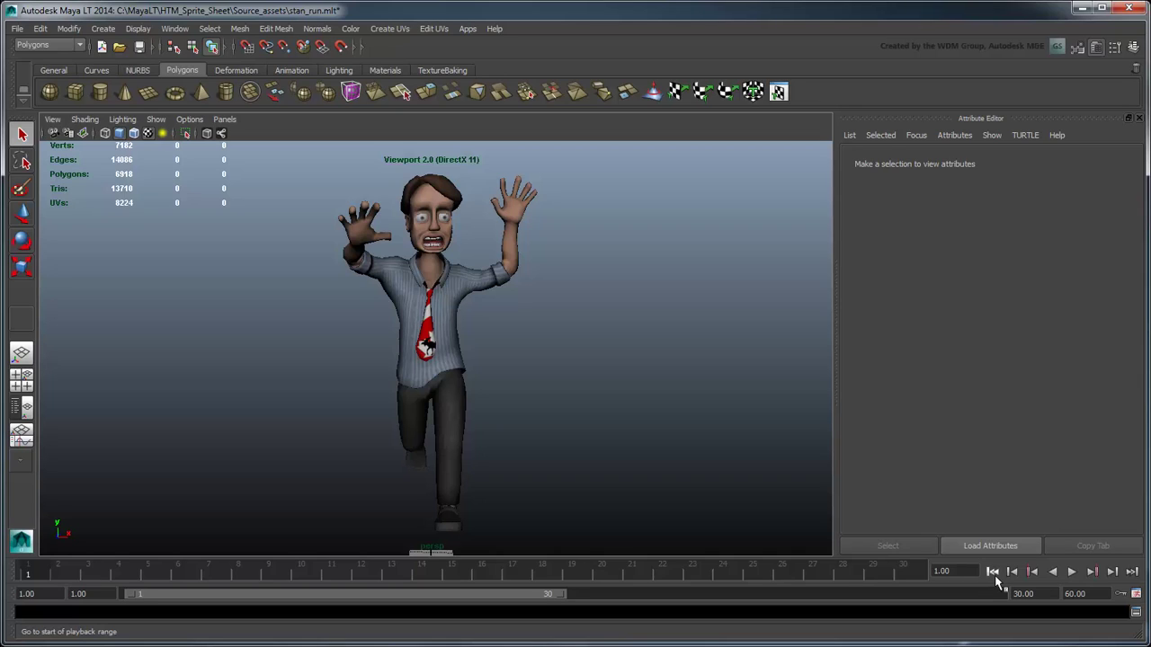
- Look through Isometric_game_CAM and widen the attributes area beside the viewport
click(225, 118)
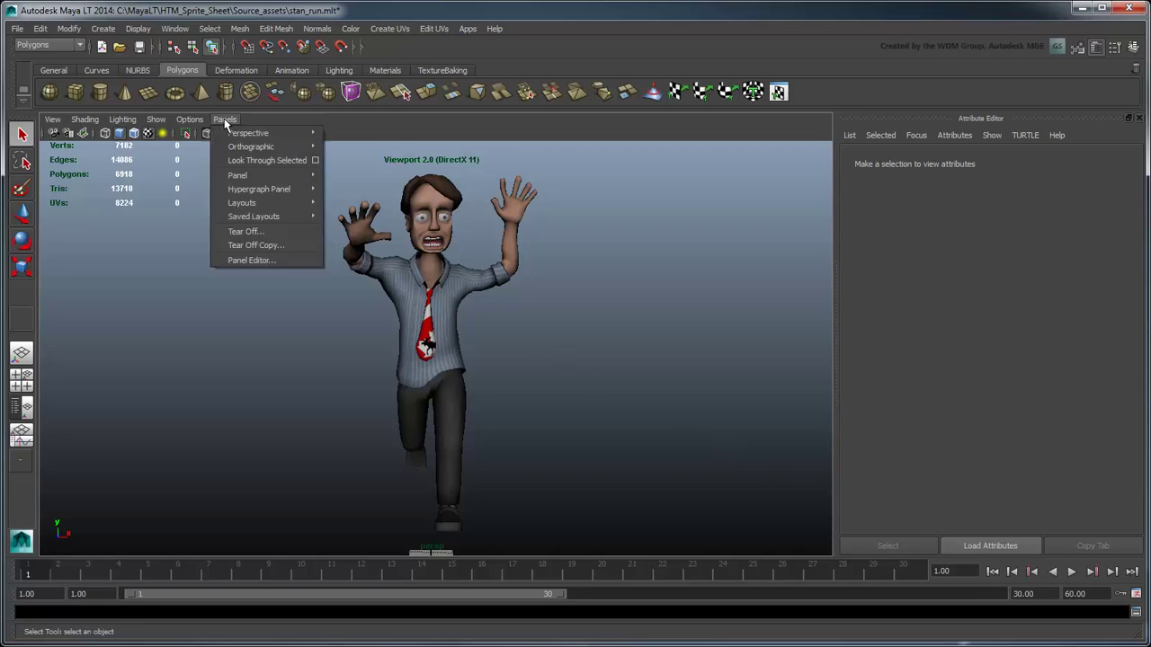
mouse_move(234, 135)
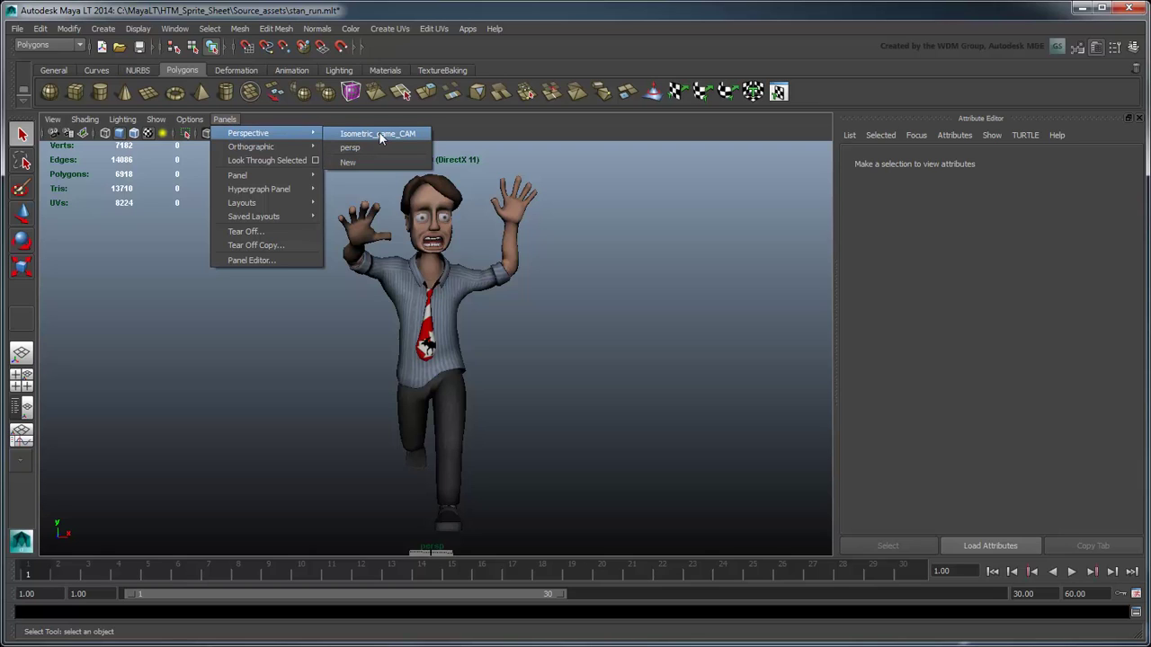
click(381, 137)
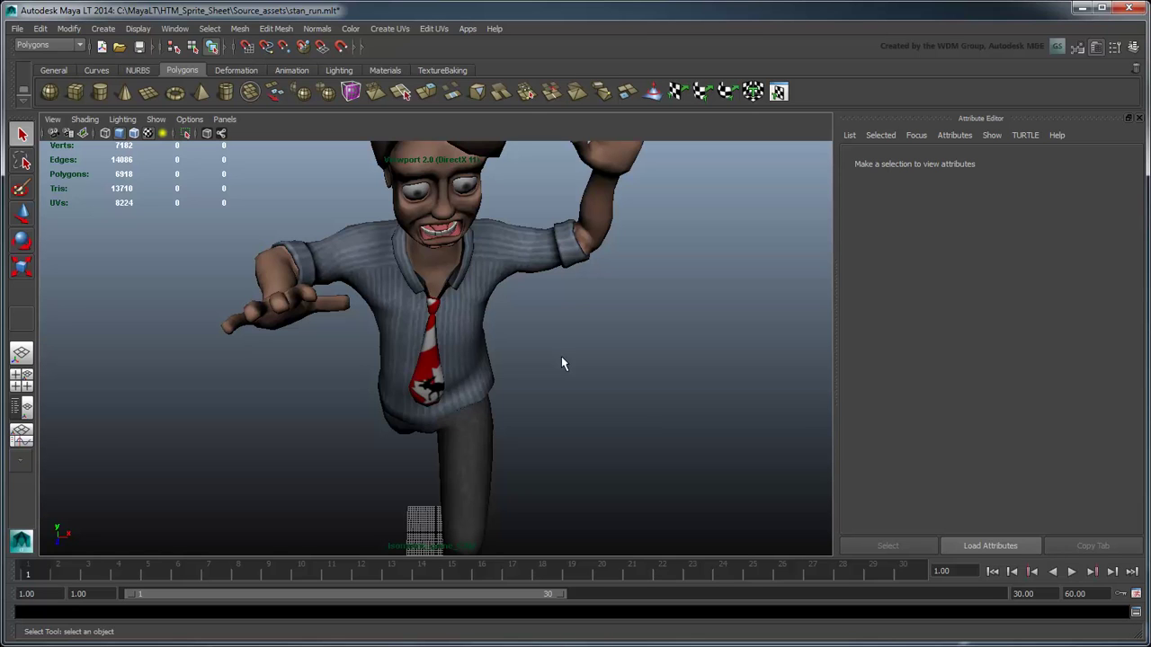
drag(834, 380, 539, 388)
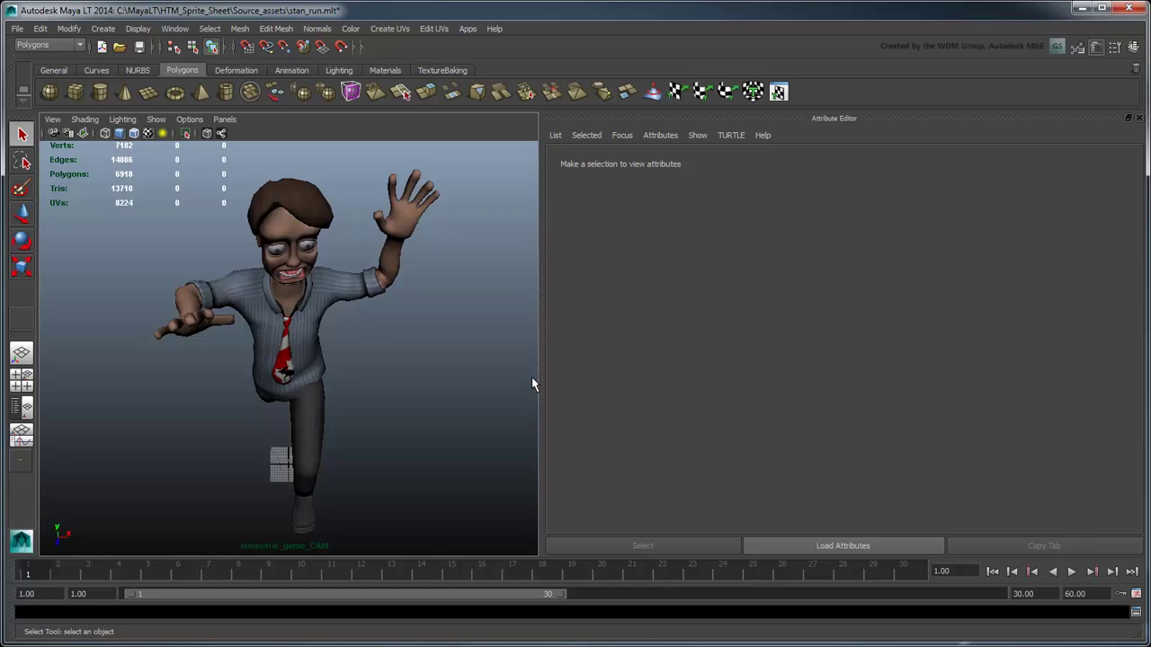
- In Display preferences, keep DirectX 11 as the Viewport 2.0 rendering engine and save
click(175, 28)
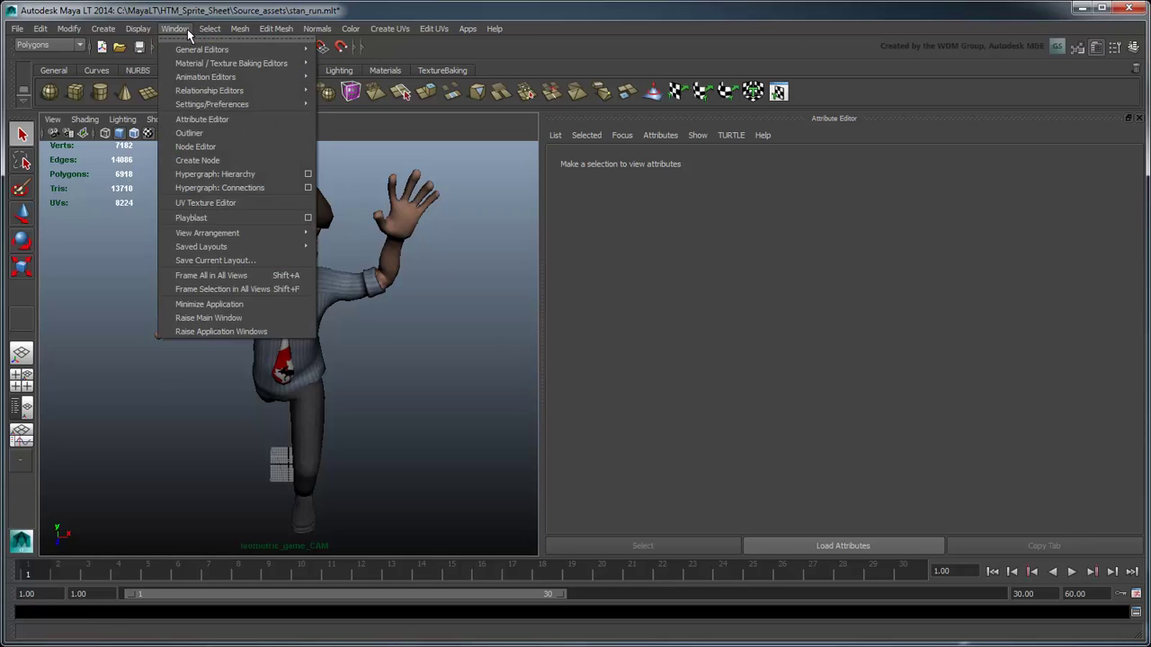
mouse_move(227, 106)
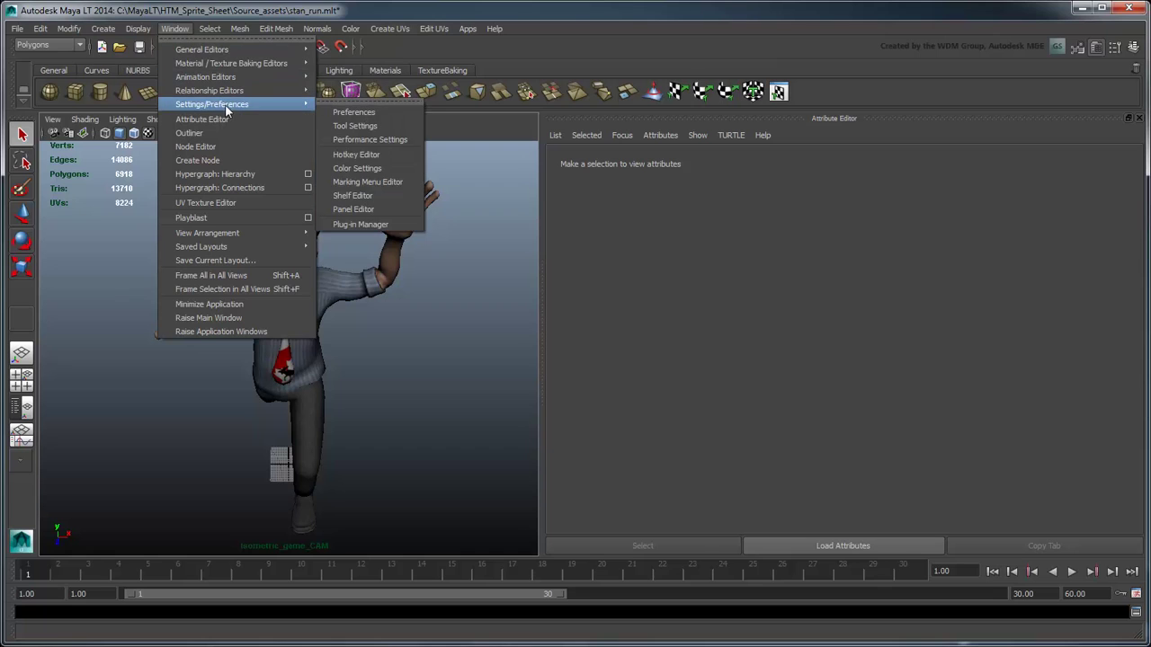
click(359, 115)
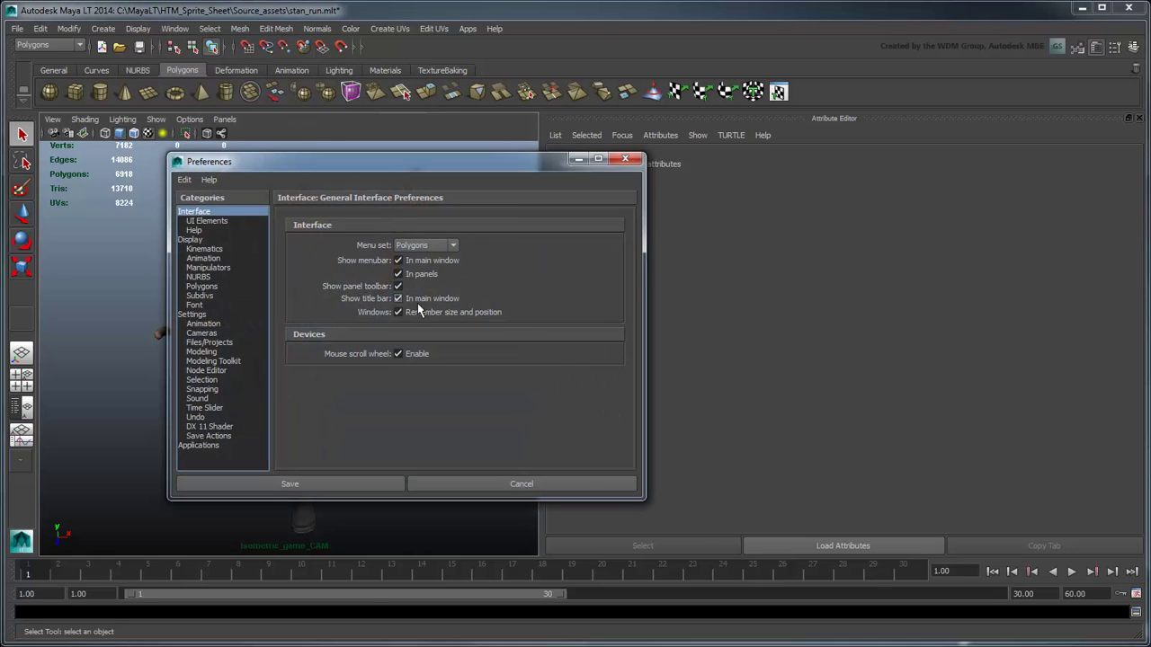
click(190, 239)
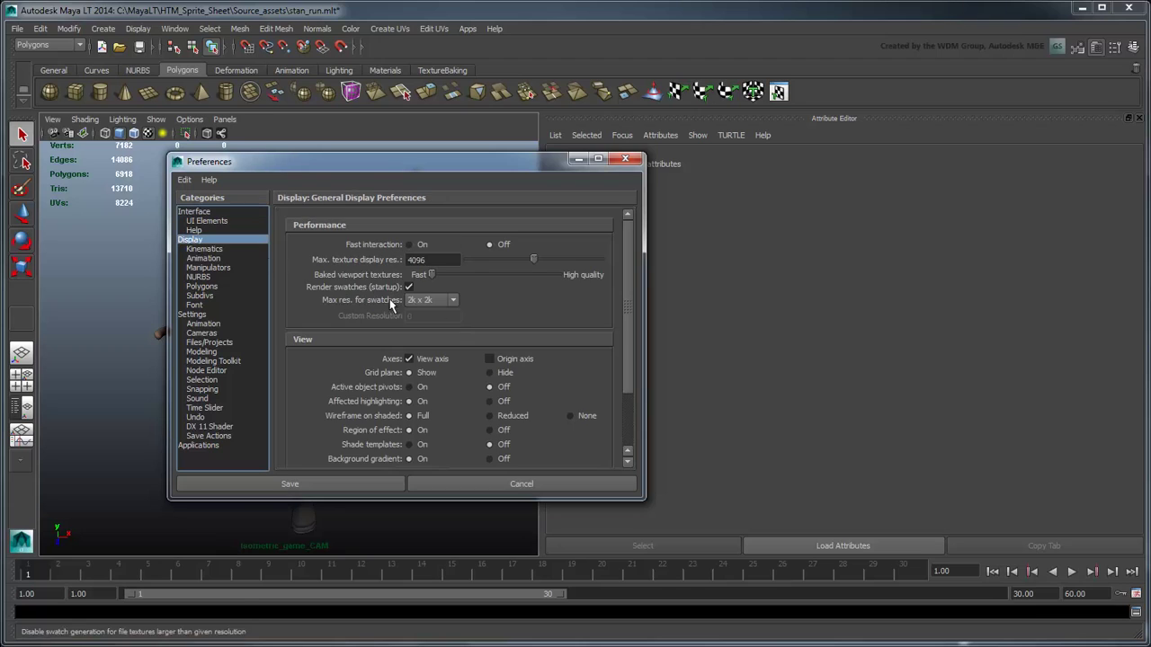
scroll(616, 416, down, 3)
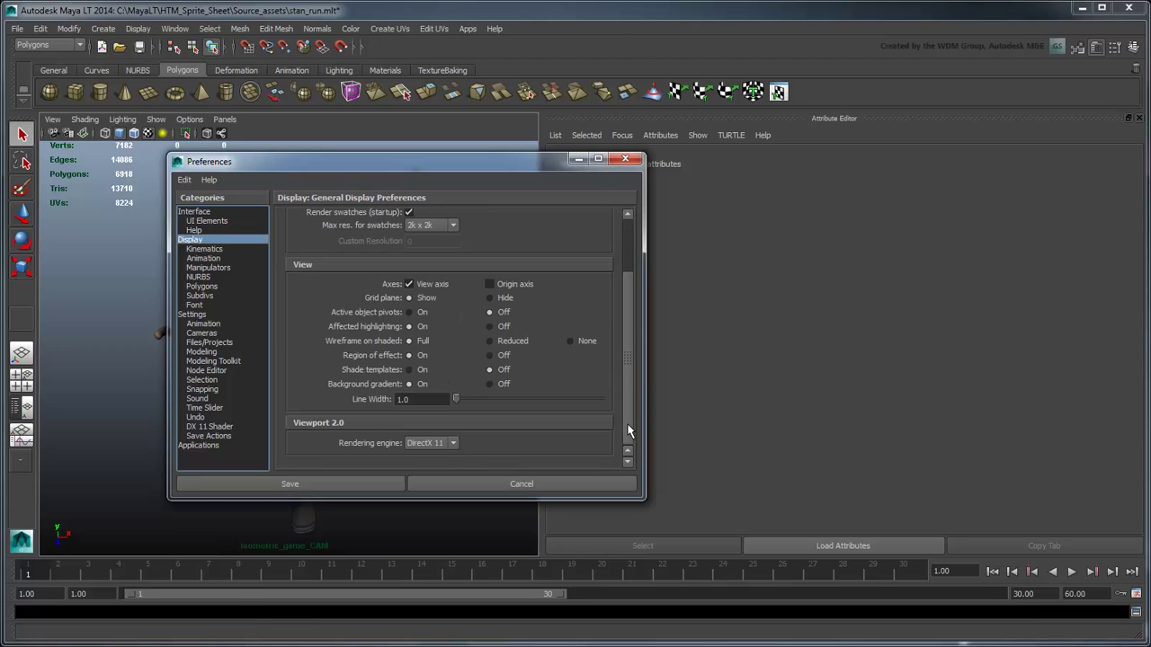
click(458, 447)
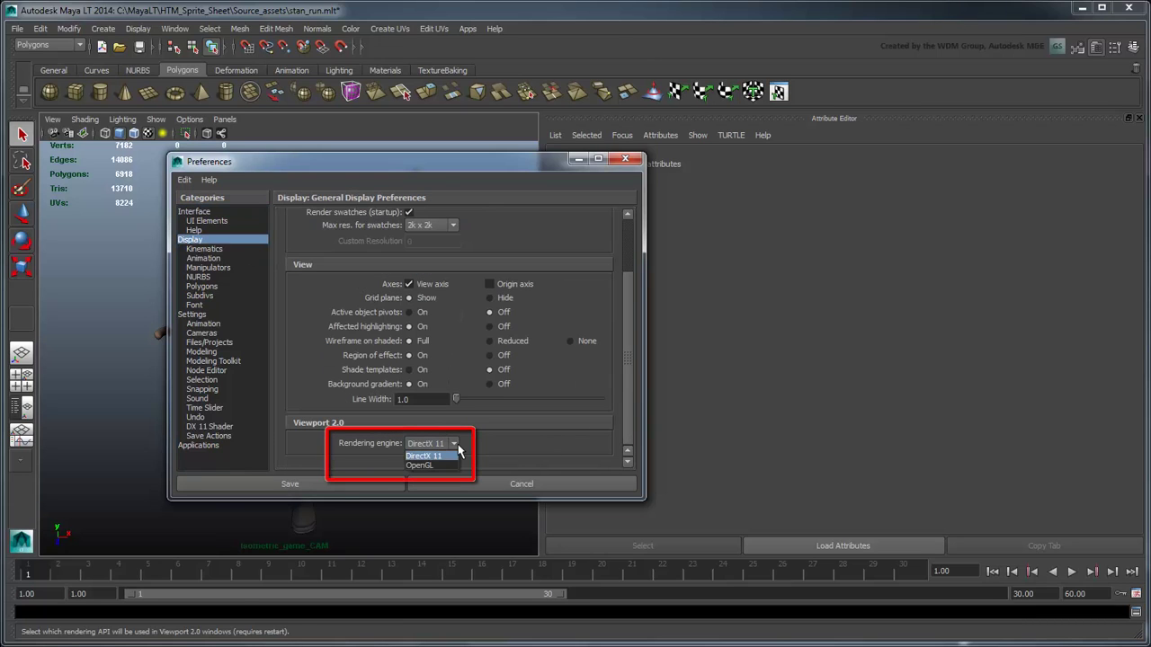
click(459, 446)
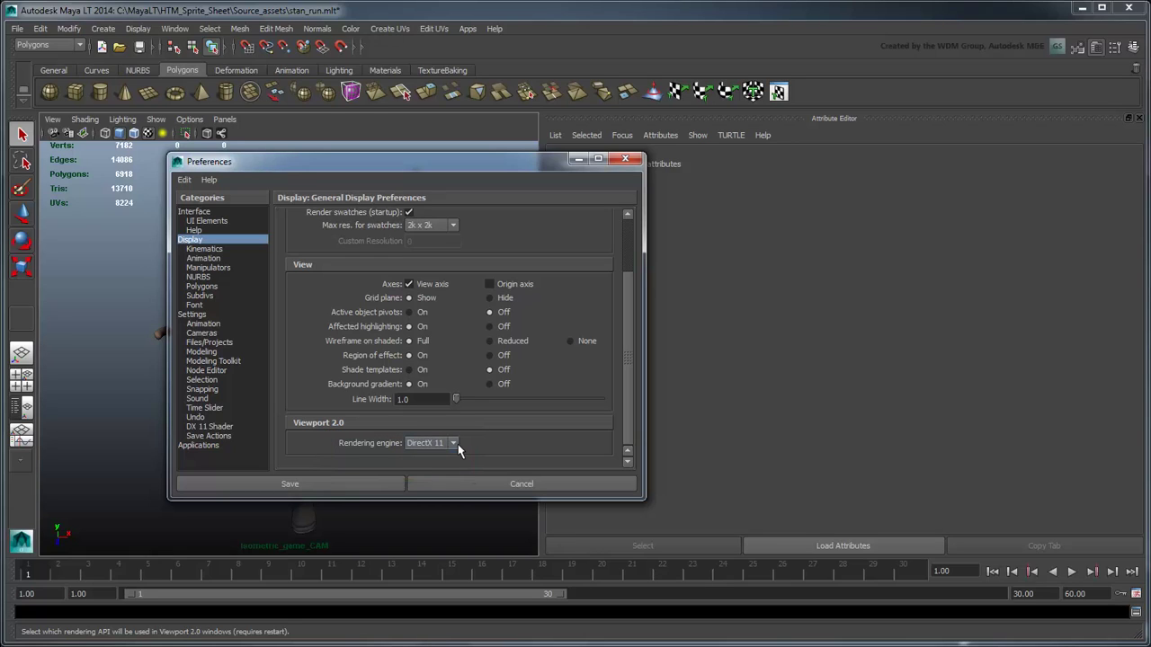
click(625, 159)
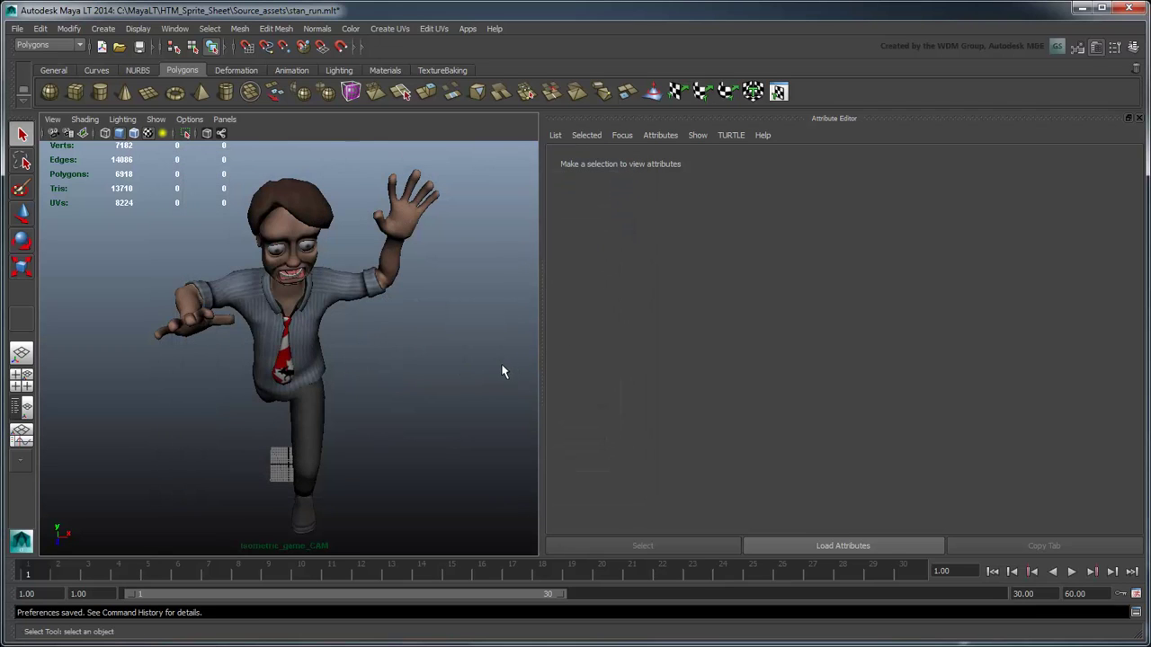
- Enable multisampling anti-aliasing and screen-space ambient occlusion in Hardware Renderer 2.0 Settings
click(188, 123)
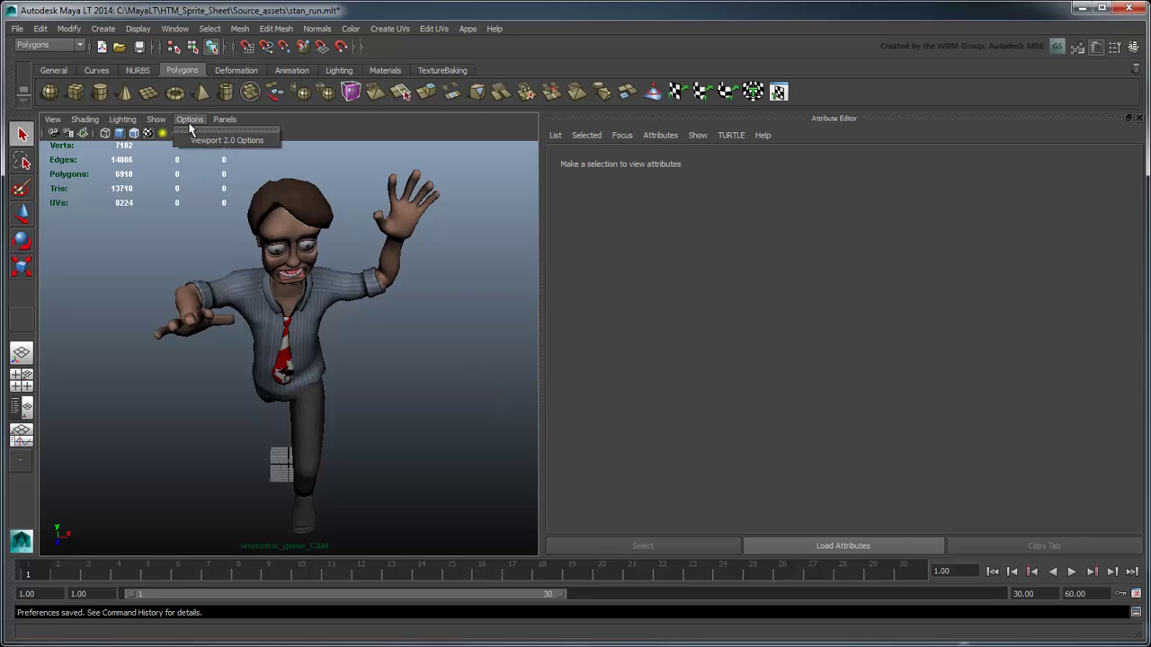
click(271, 142)
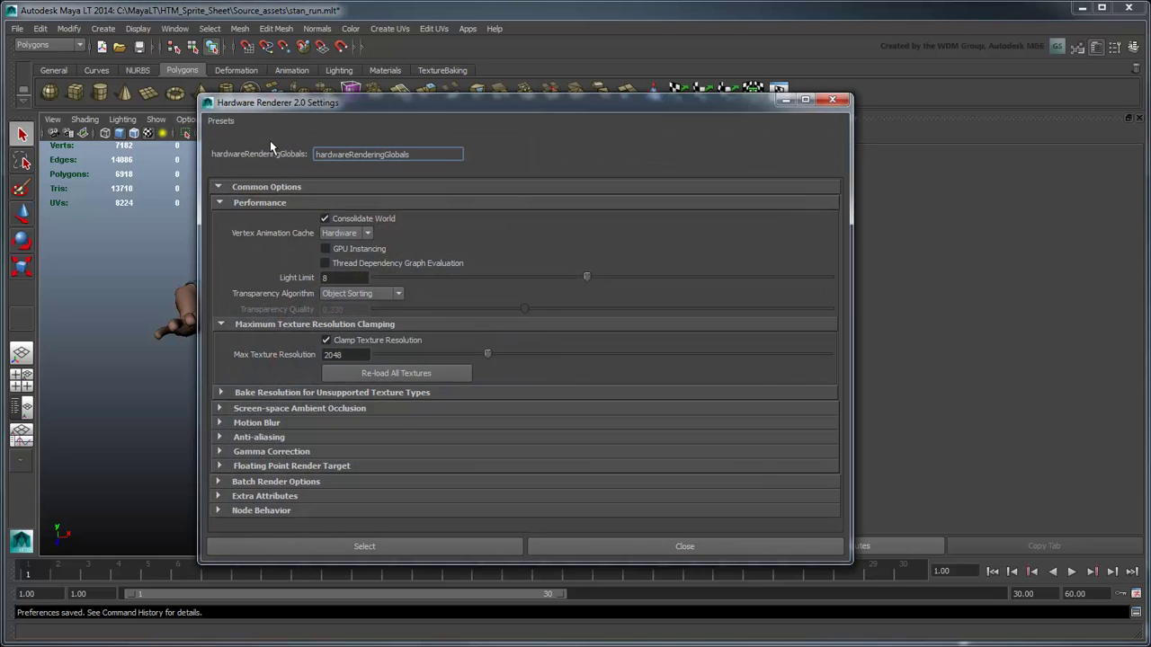
click(303, 436)
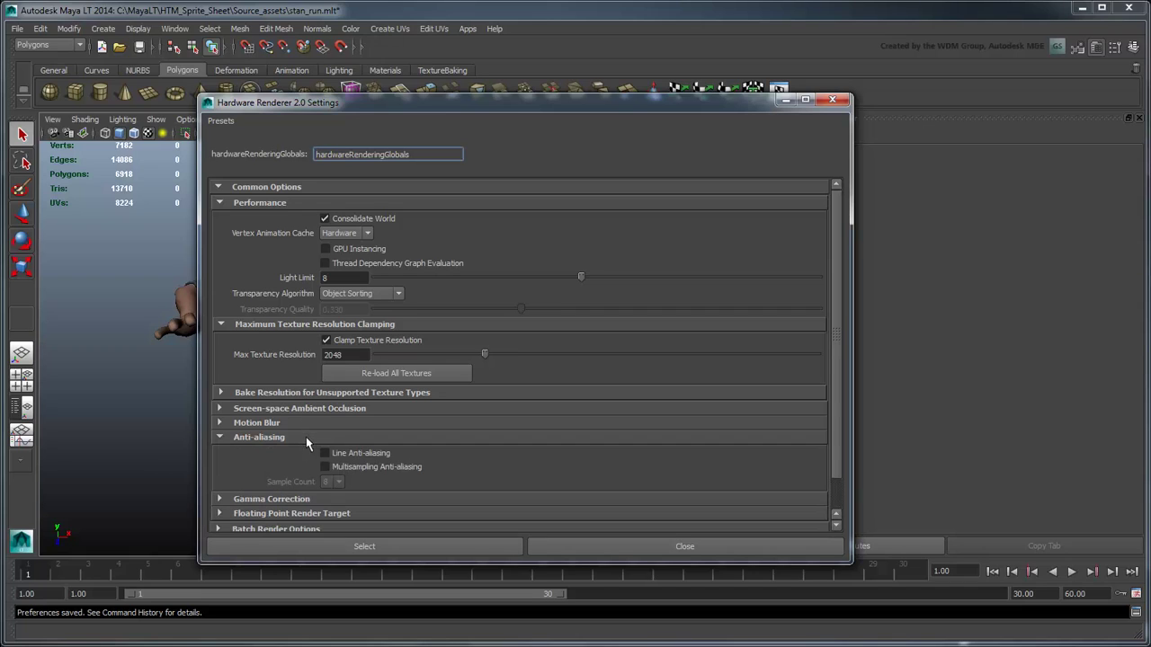
click(406, 468)
click(449, 409)
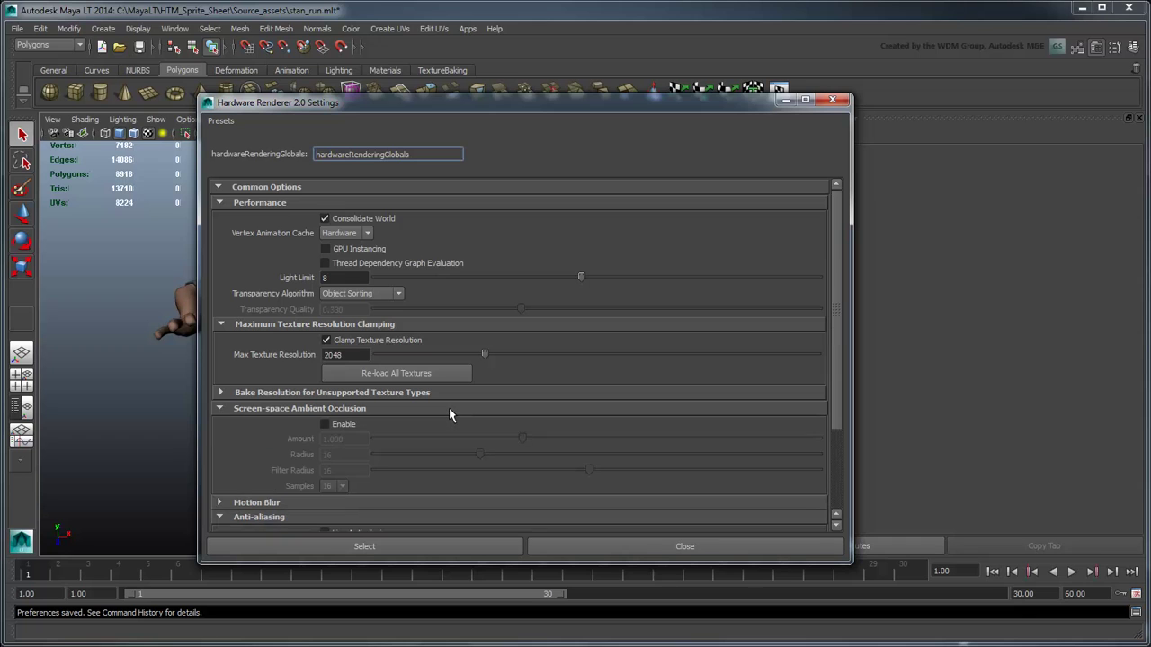
click(324, 424)
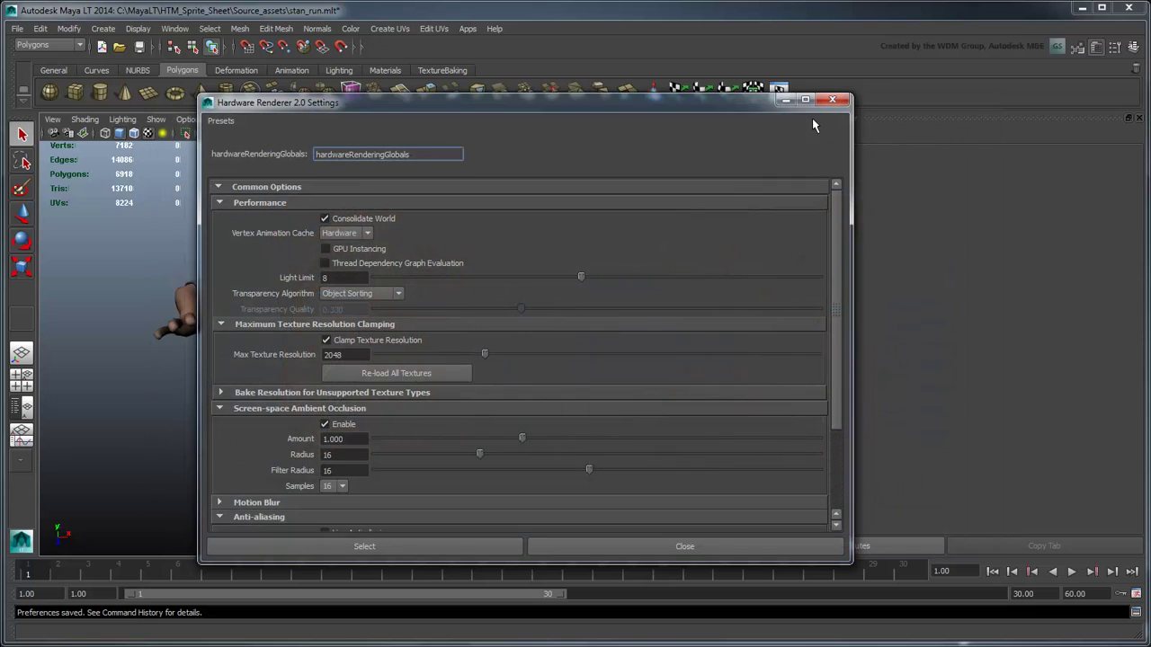
click(831, 99)
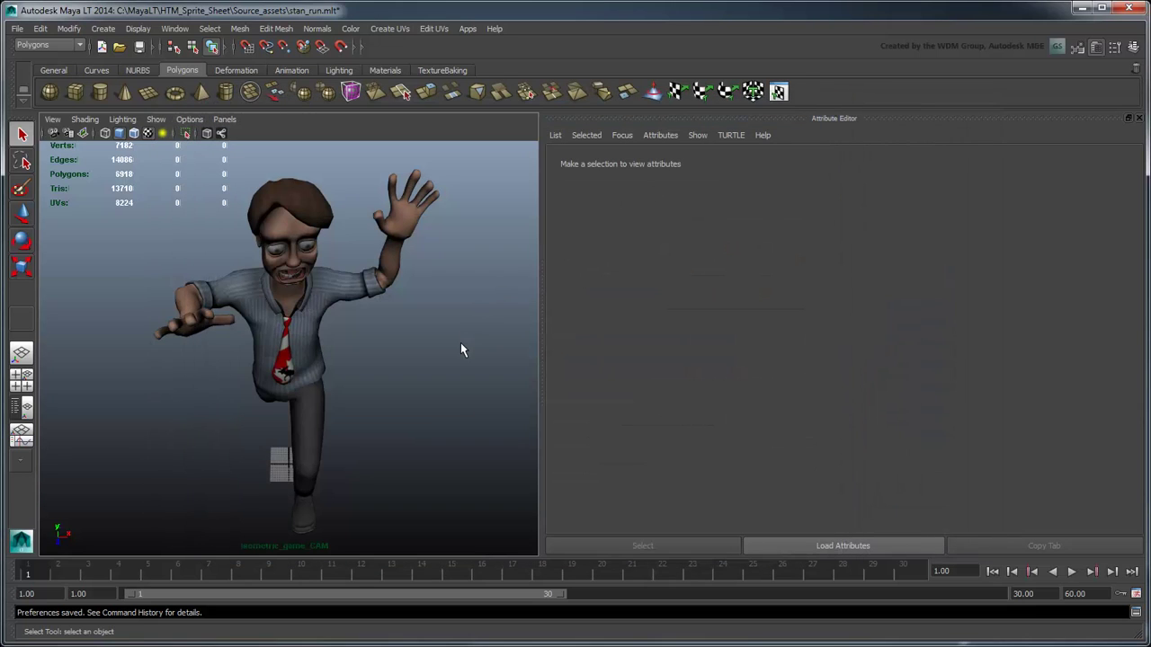
- Set the Playblast options to a Start/End range ending at frame 24 with ornaments hidden
click(174, 28)
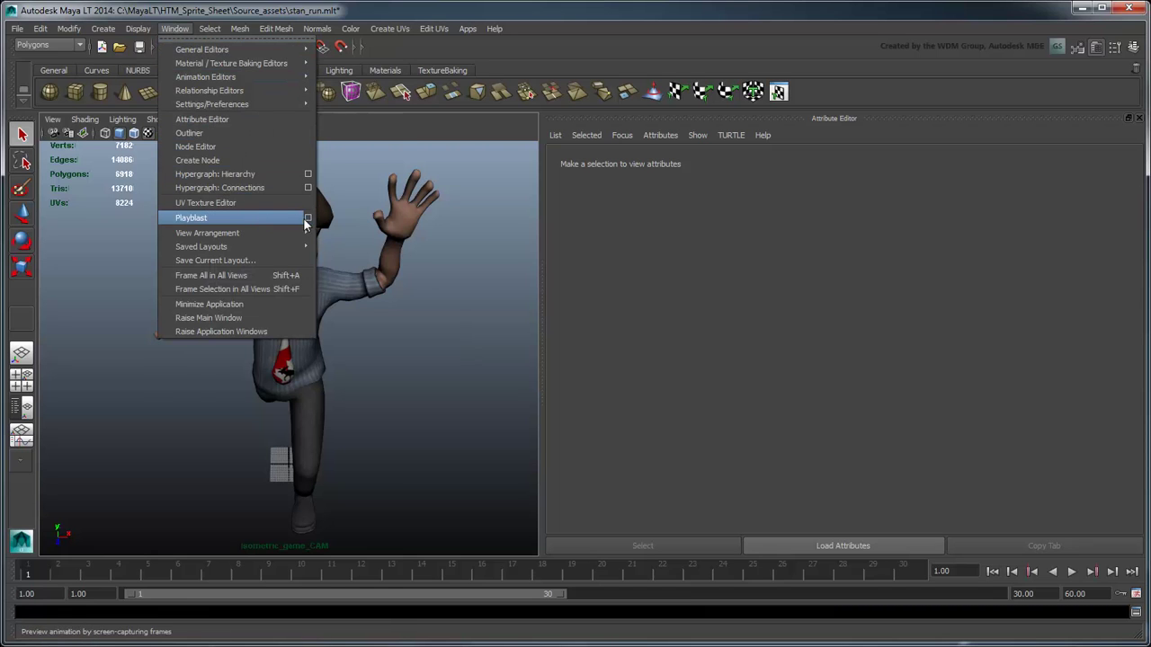
click(307, 218)
drag(391, 266, 315, 196)
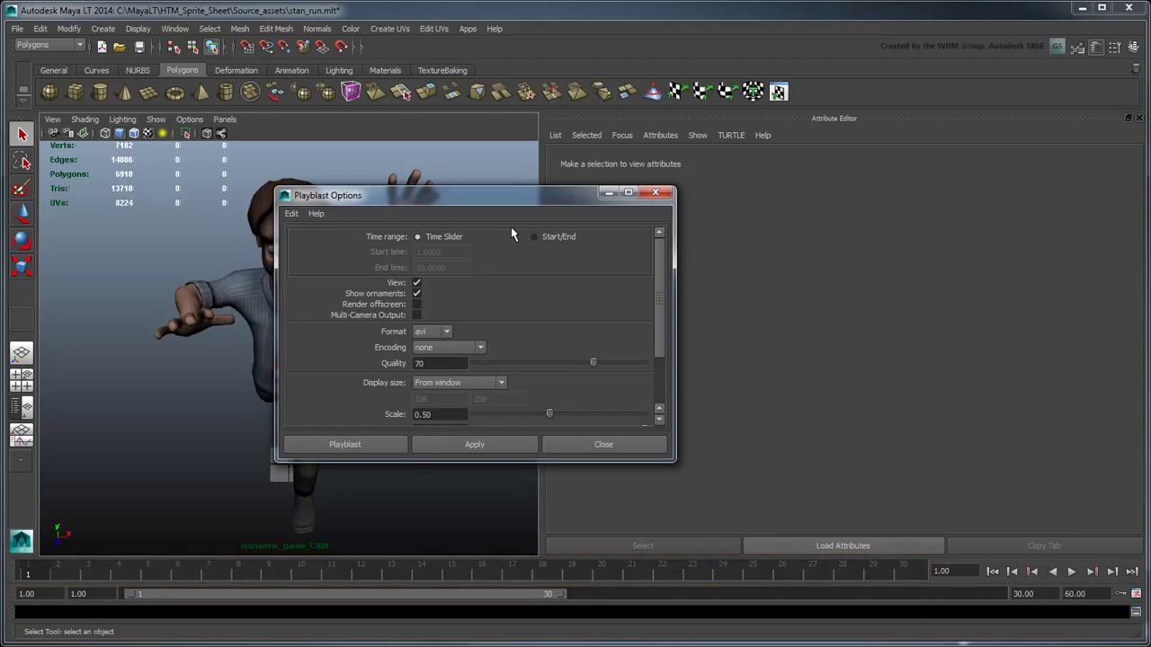
click(534, 237)
double_click(450, 268)
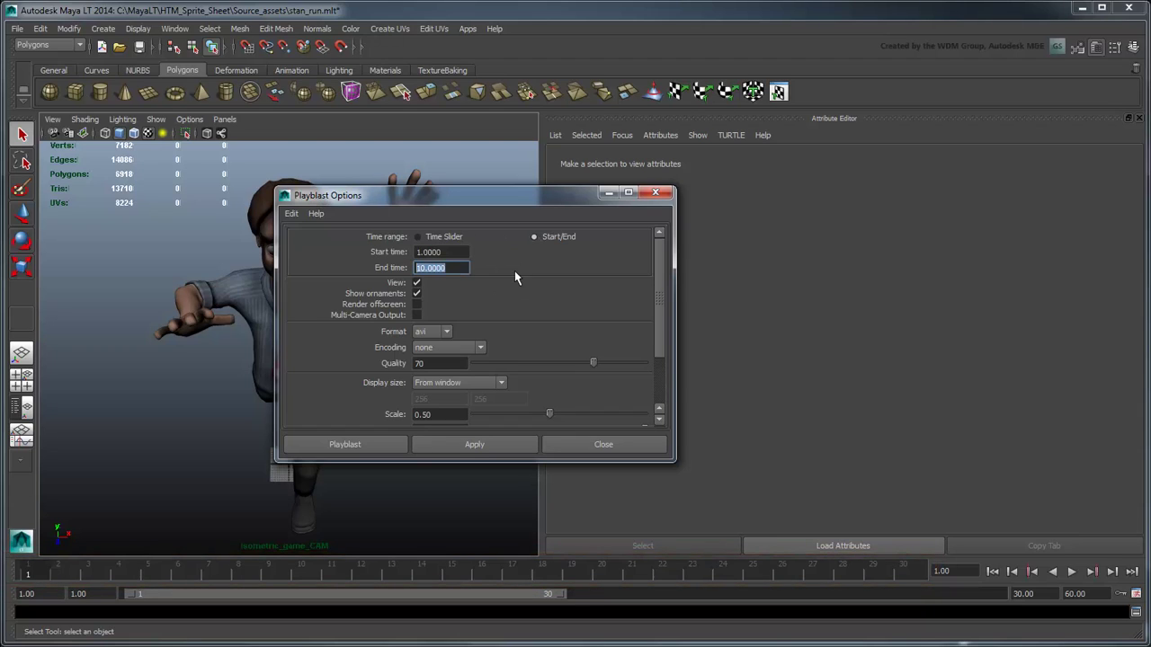
text(24)
click(418, 294)
- Set the playblast format to image with png encoding
click(444, 332)
click(434, 364)
click(463, 348)
drag(465, 377, 464, 405)
click(435, 429)
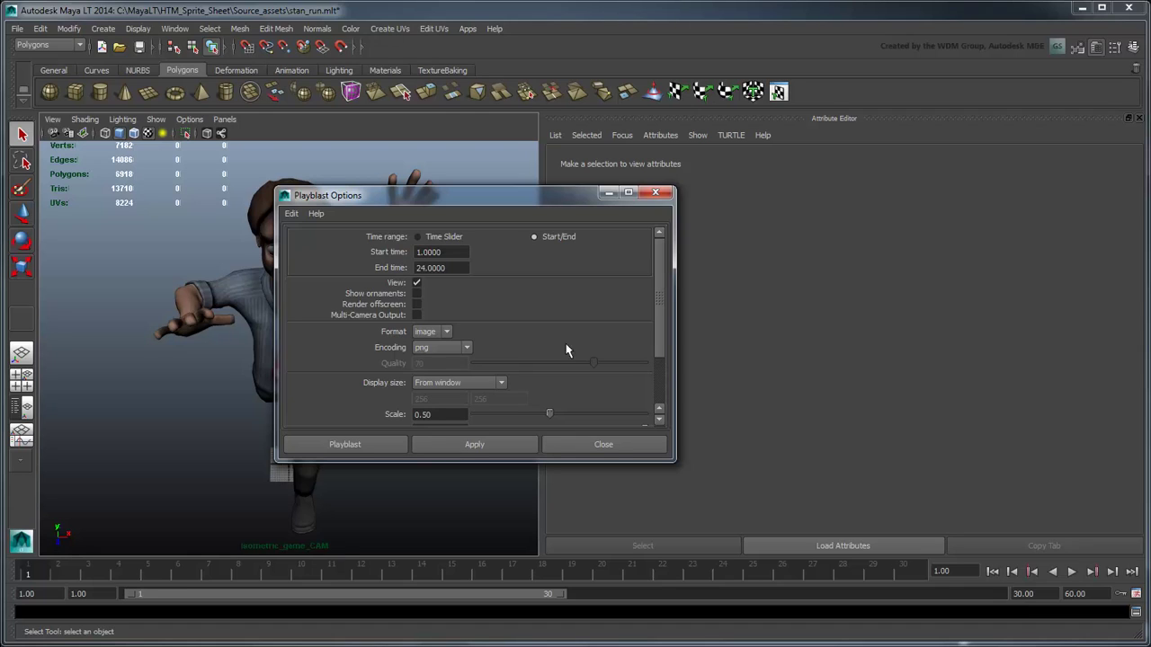
drag(662, 338, 662, 376)
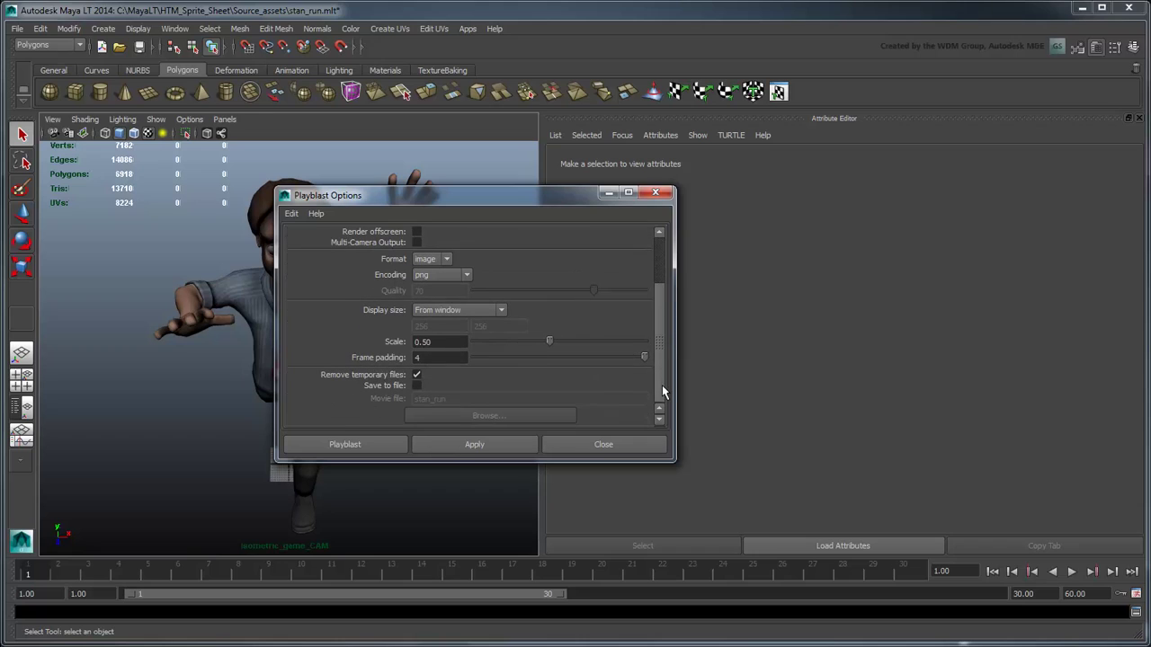
- Use a custom 256x256 size at scale 1, saving to stan_animation_sprites/stan_run_forward.png
click(485, 312)
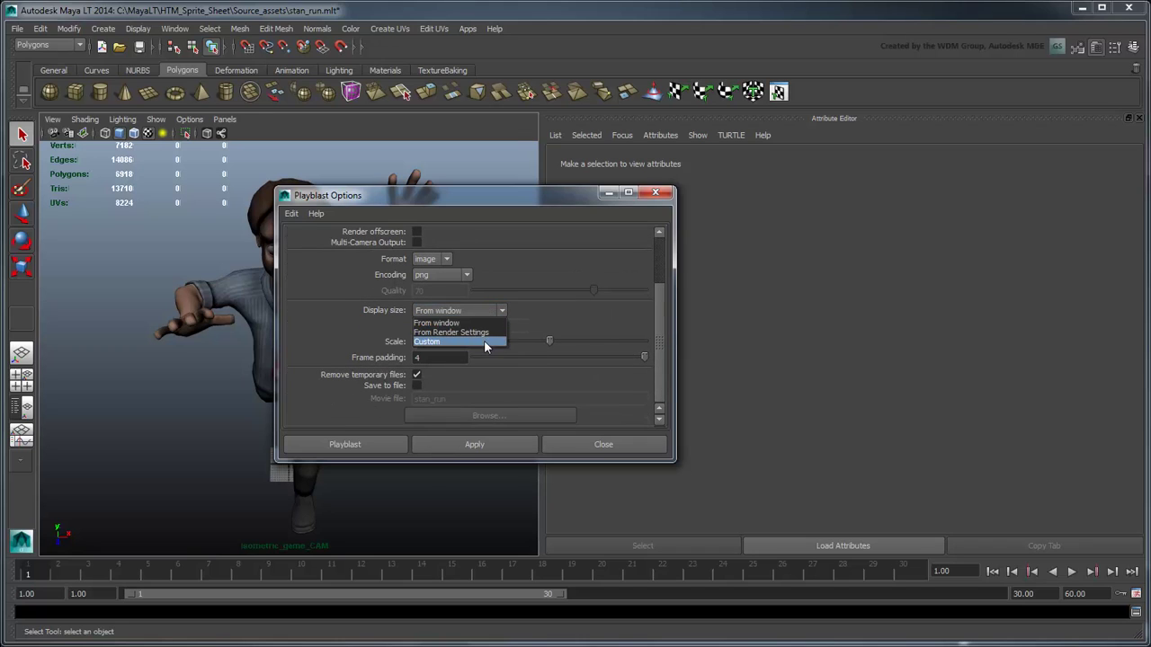
click(428, 342)
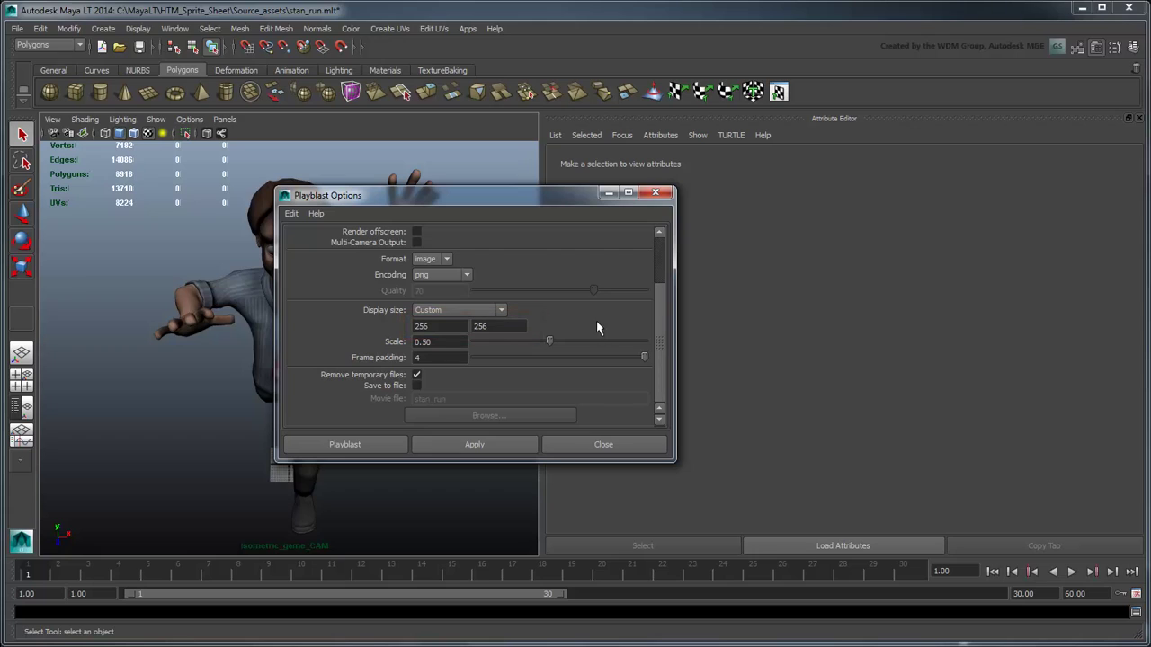
drag(463, 341, 366, 345)
text(1)
key(Return)
click(416, 385)
double_click(440, 398)
text(stan_animation_sp)
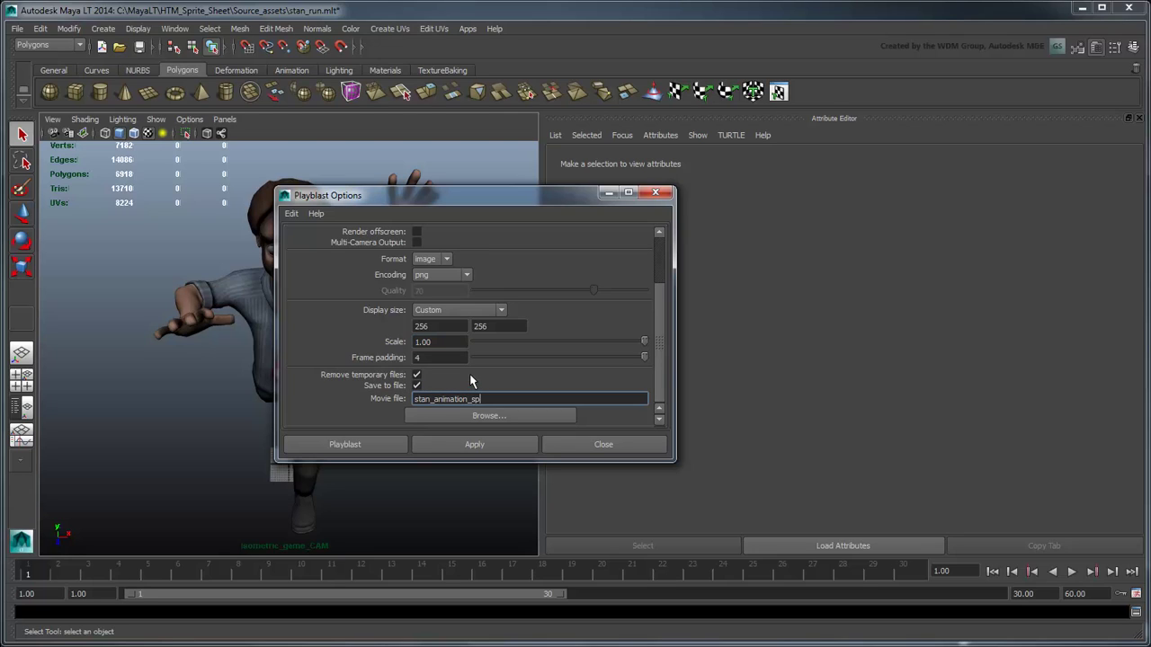
text(rites/stan_run_forward.png)
- Render the forward-view playblast and close the FCheck preview
click(376, 444)
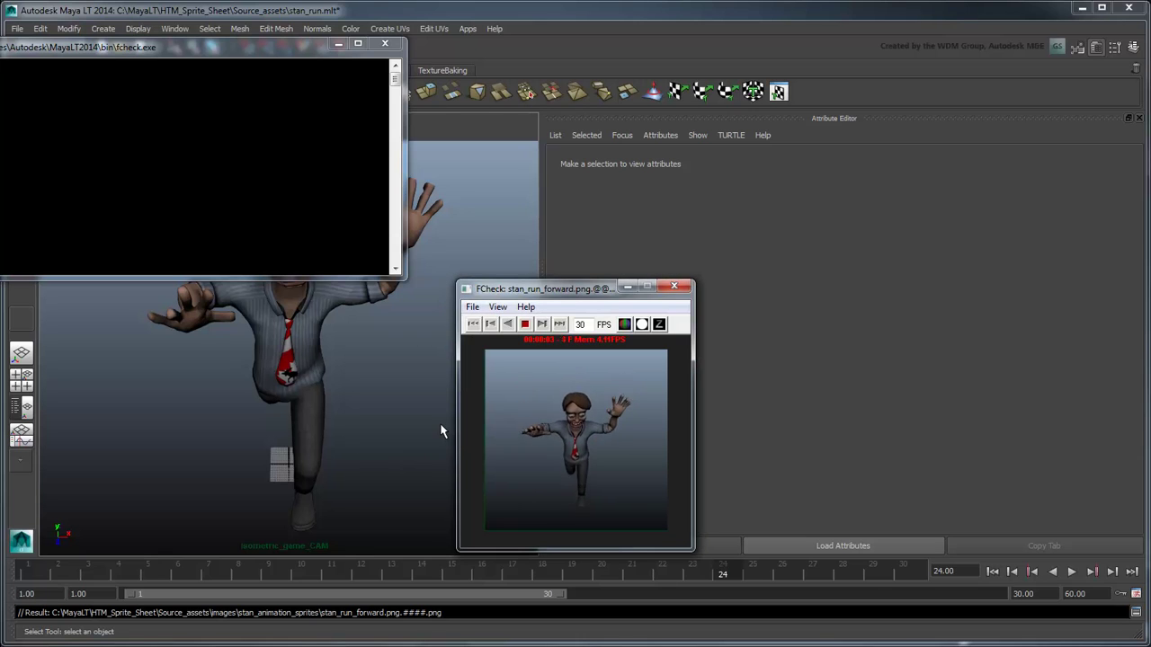
click(673, 287)
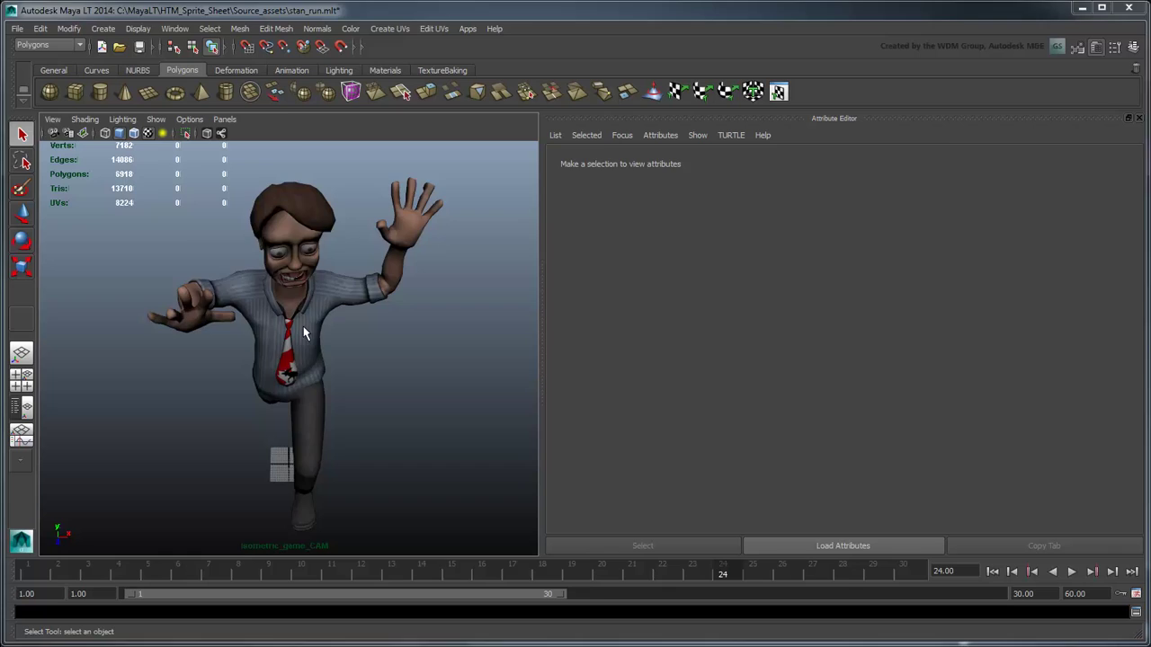
- Select human_GEO and enter 180 as its Rotate Y value
click(304, 332)
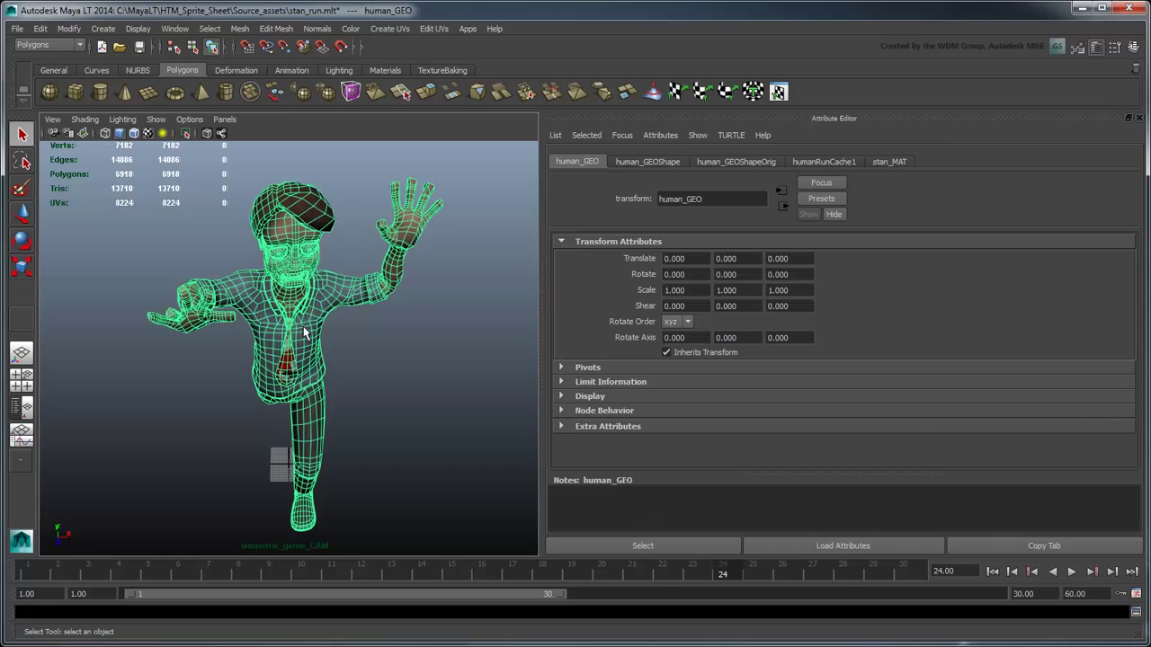
click(757, 274)
text(180)
key(Return)
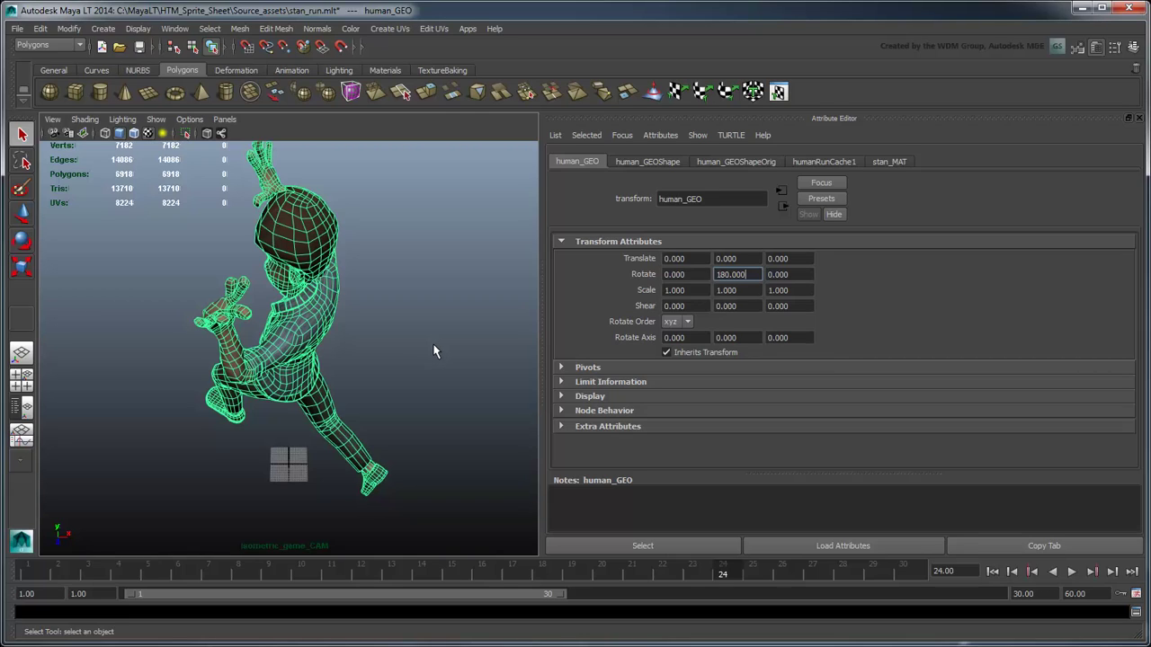
- Set angular working units to degrees in Preferences and save
click(174, 28)
mouse_move(212, 104)
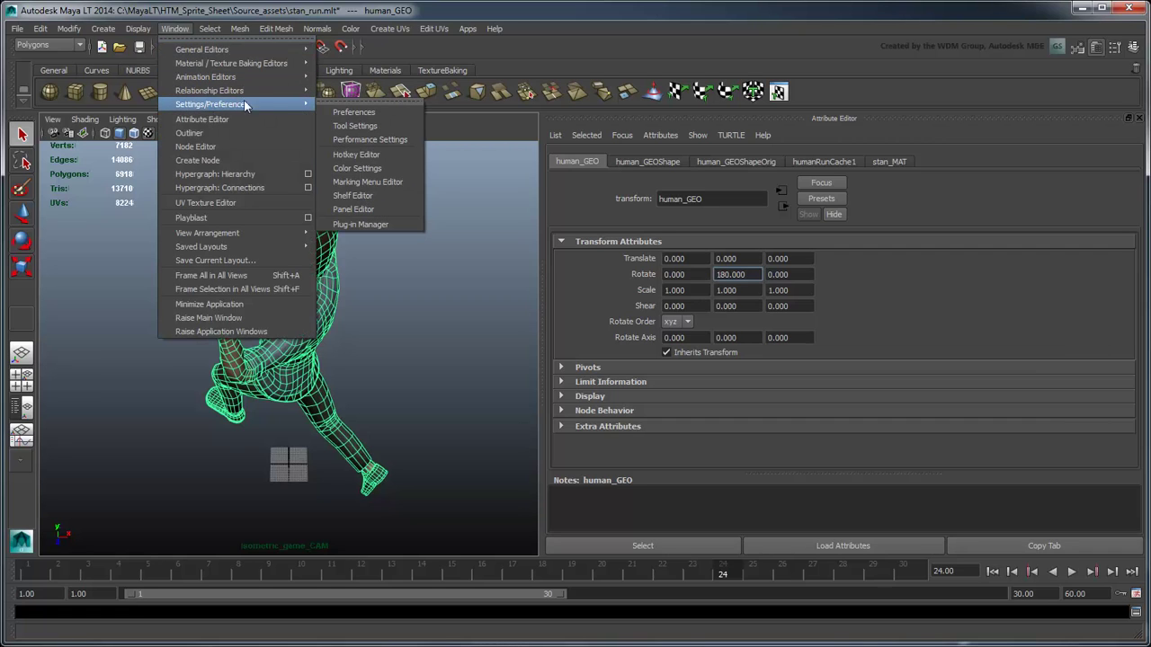
click(347, 113)
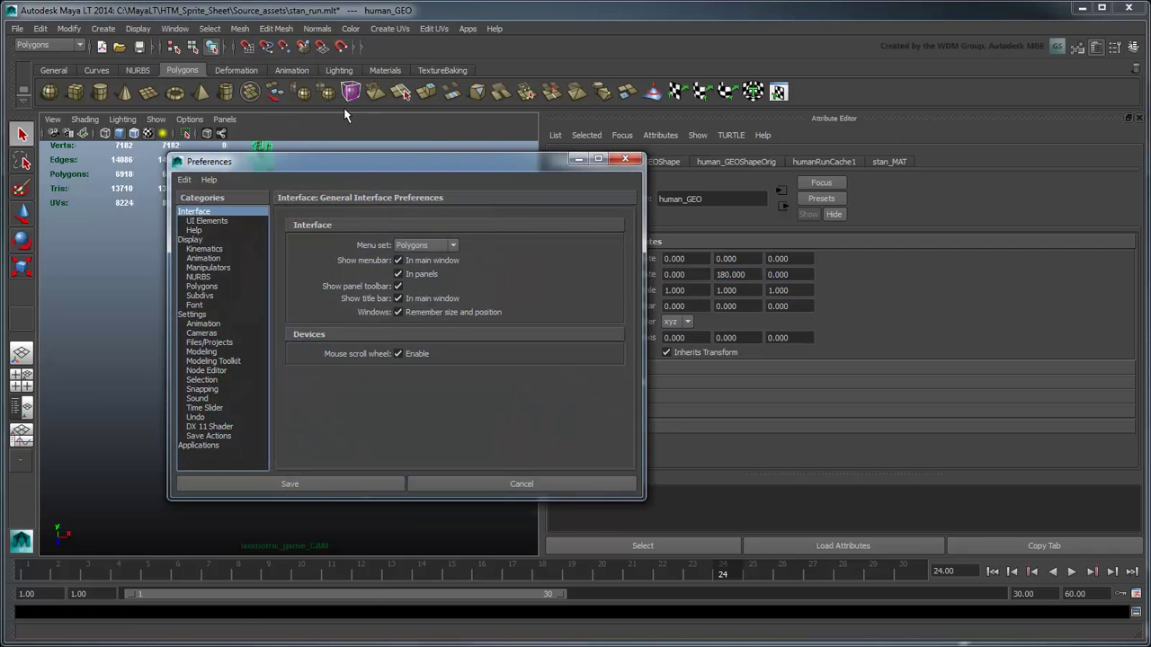
click(209, 315)
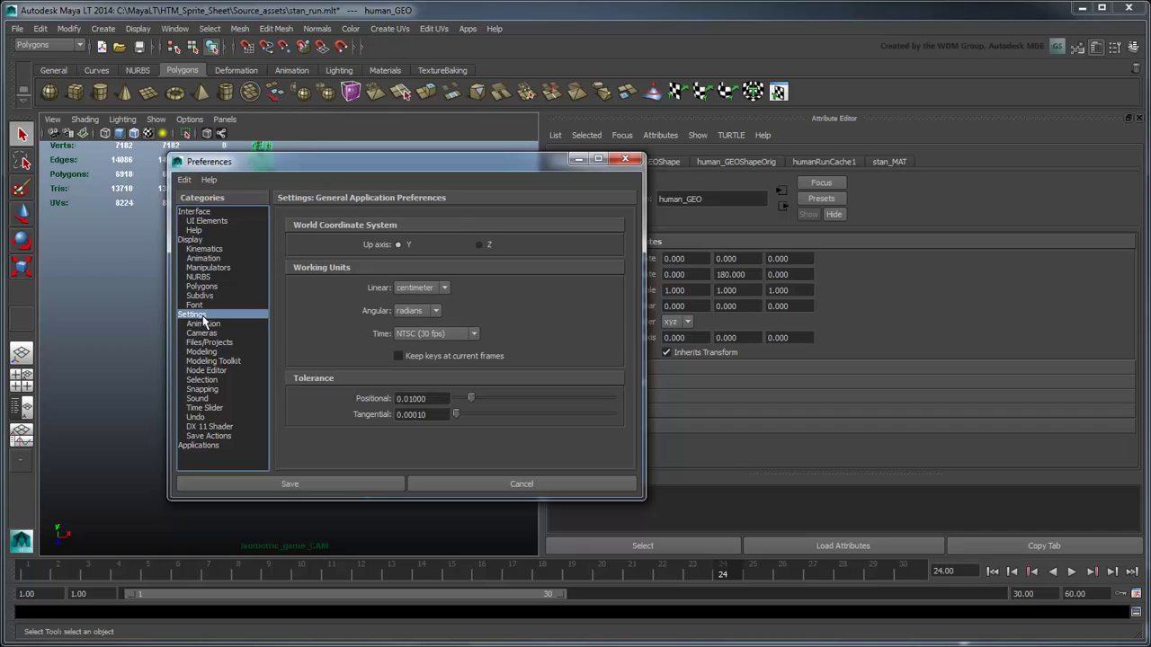
click(428, 311)
click(428, 326)
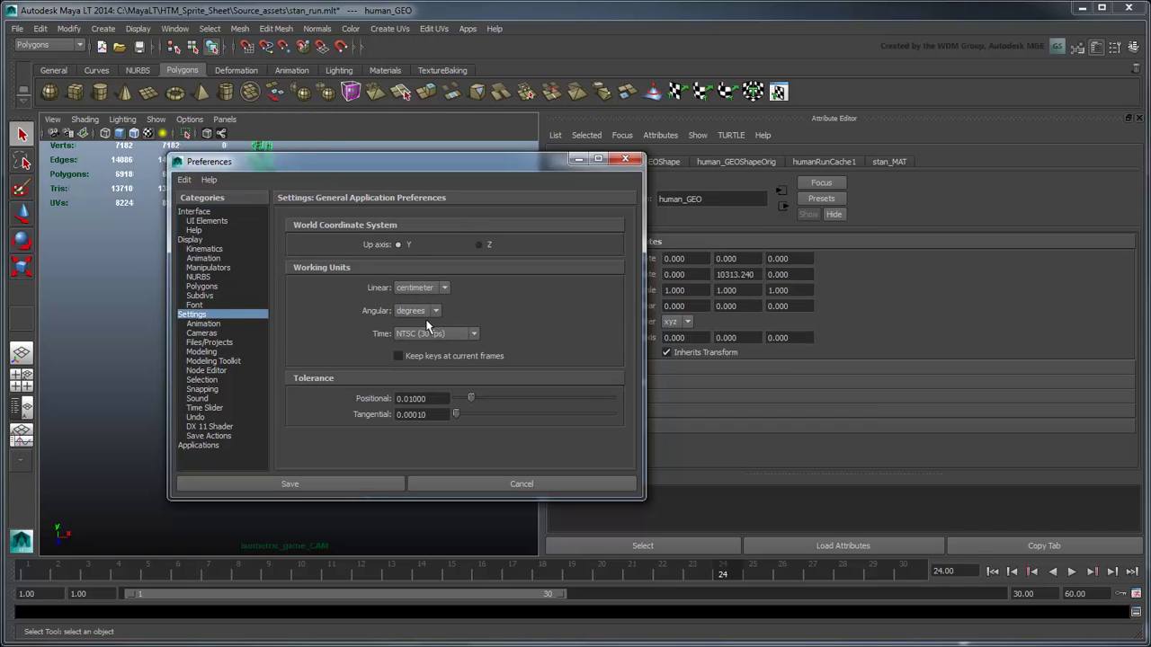
click(367, 484)
- Re-enter 180 degrees as the character's Rotate Y value
drag(757, 274, 714, 274)
text(180)
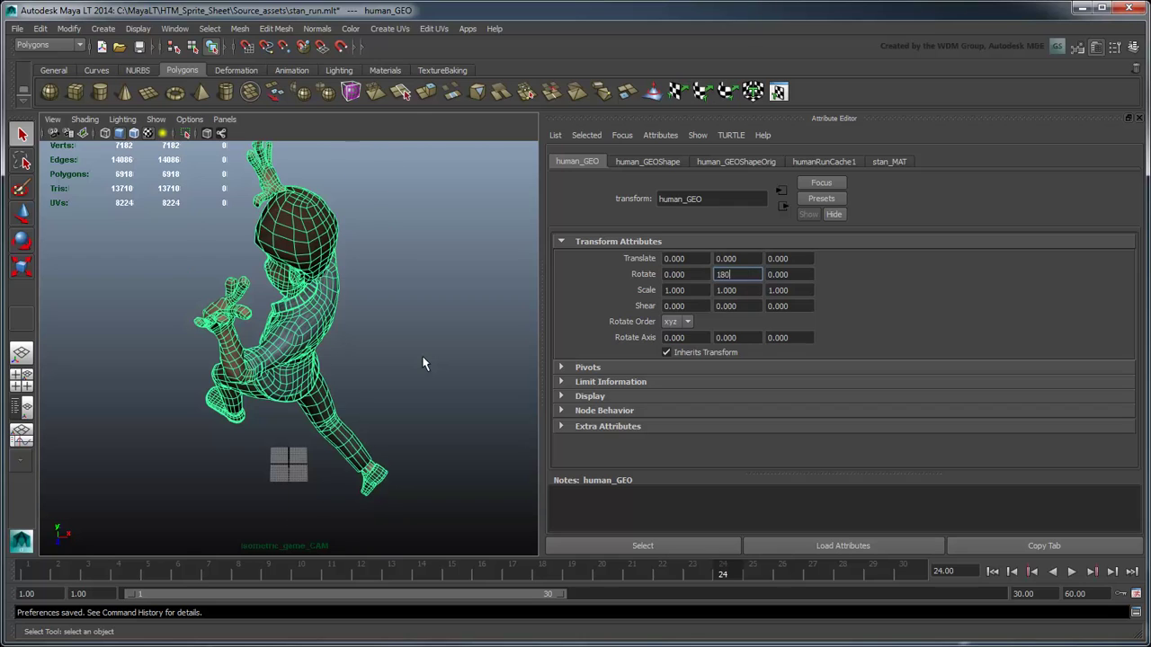
key(Return)
- Rename the playblast output to stan_run_back.png, render the back view, and close FCheck
click(425, 363)
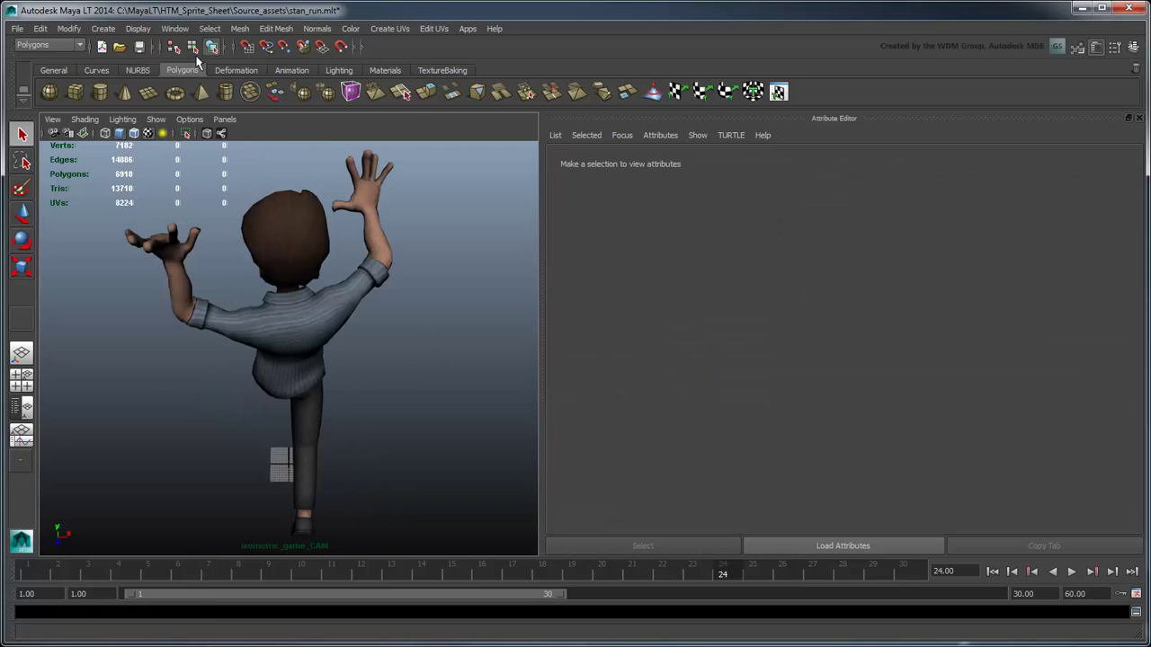
click(174, 28)
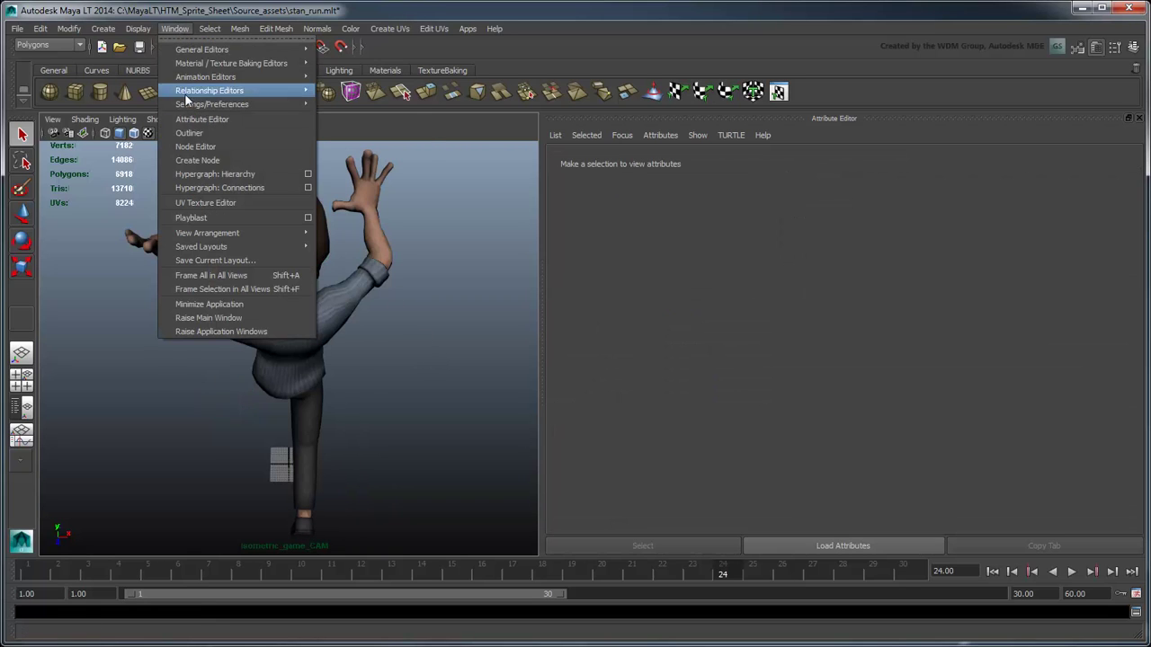
click(308, 217)
drag(732, 389, 737, 445)
click(632, 492)
key(BackSpace)
key(BackSpace)
key(BackSpace)
key(BackSpace)
key(BackSpace)
key(BackSpace)
key(BackSpace)
text(back)
click(439, 532)
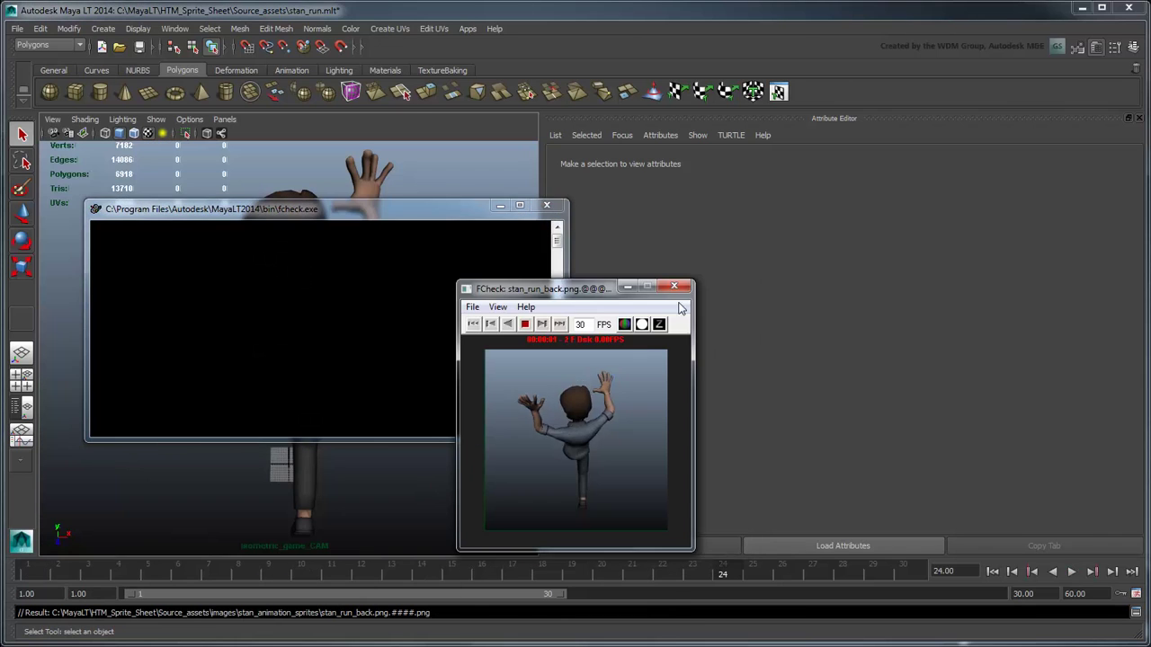
click(674, 291)
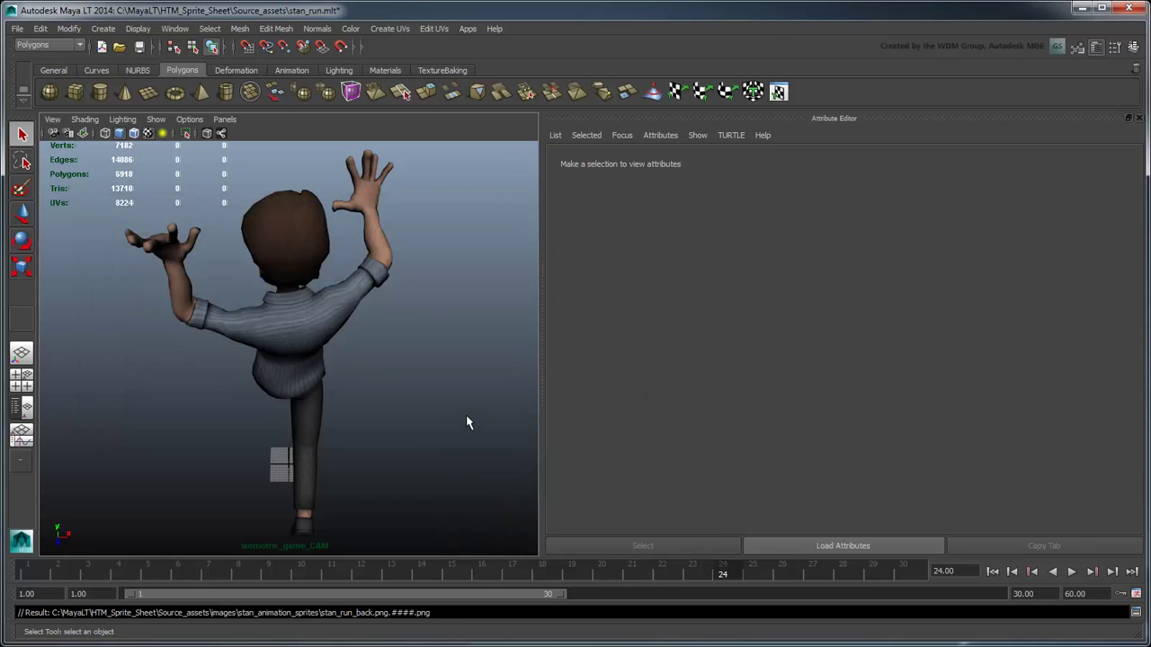
- Turn the character mesh to its side by setting Rotate Y to 90
click(321, 370)
double_click(731, 274)
text(90)
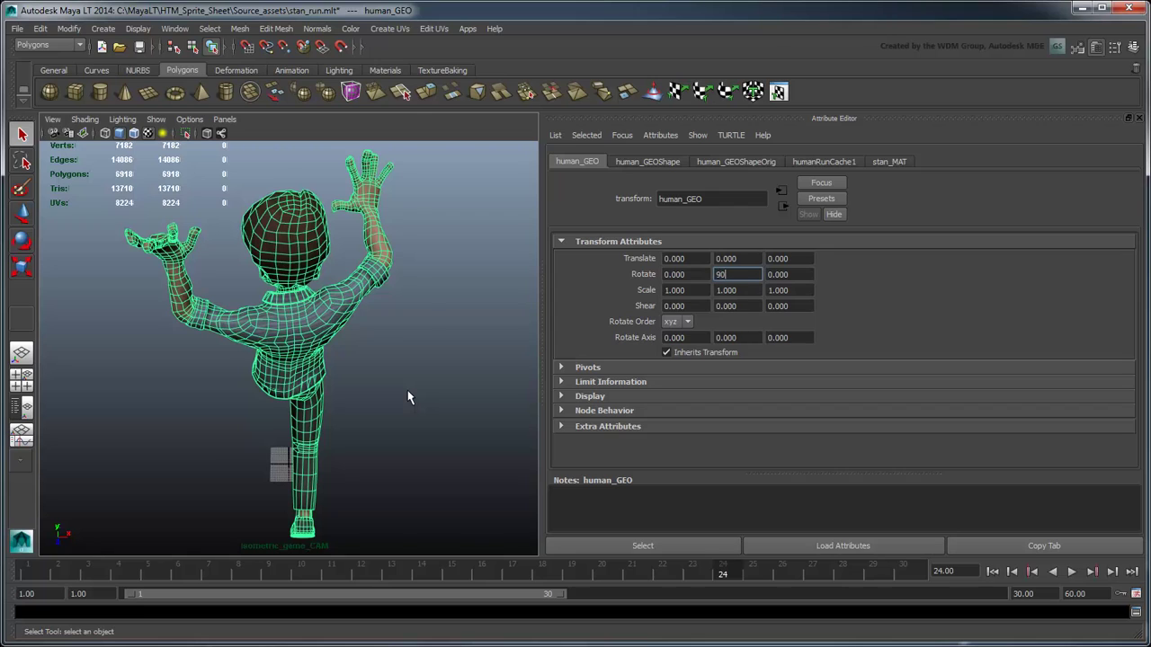
key(Return)
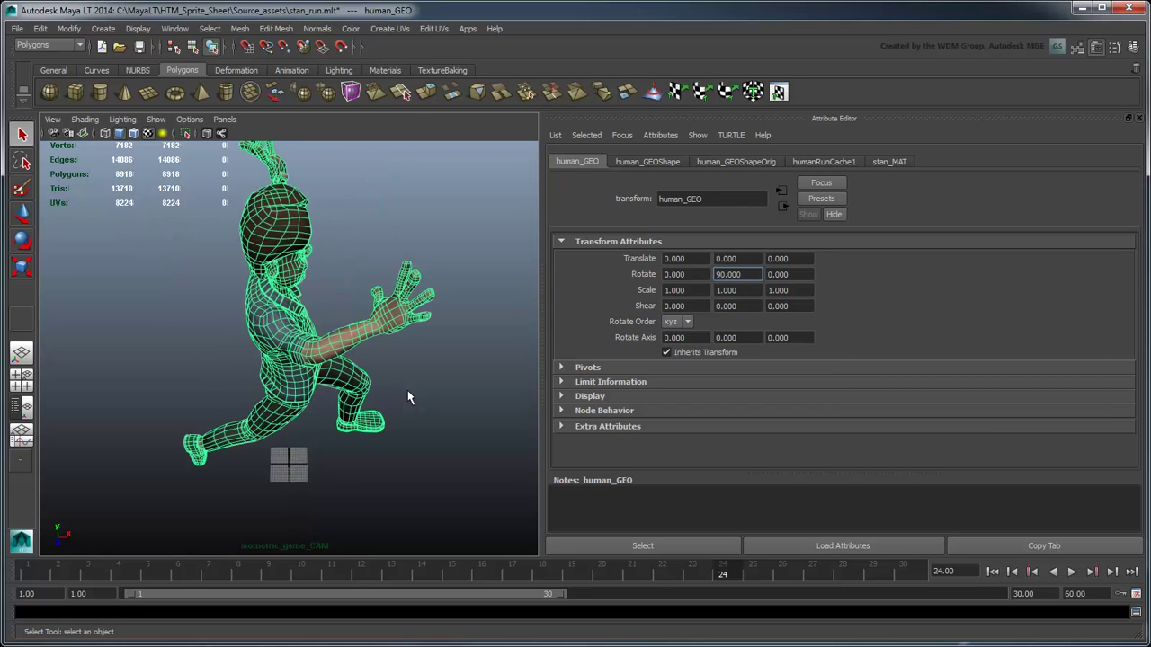
click(206, 306)
- Playblast the side-view run animation to stan_run_side.png image frames
click(176, 29)
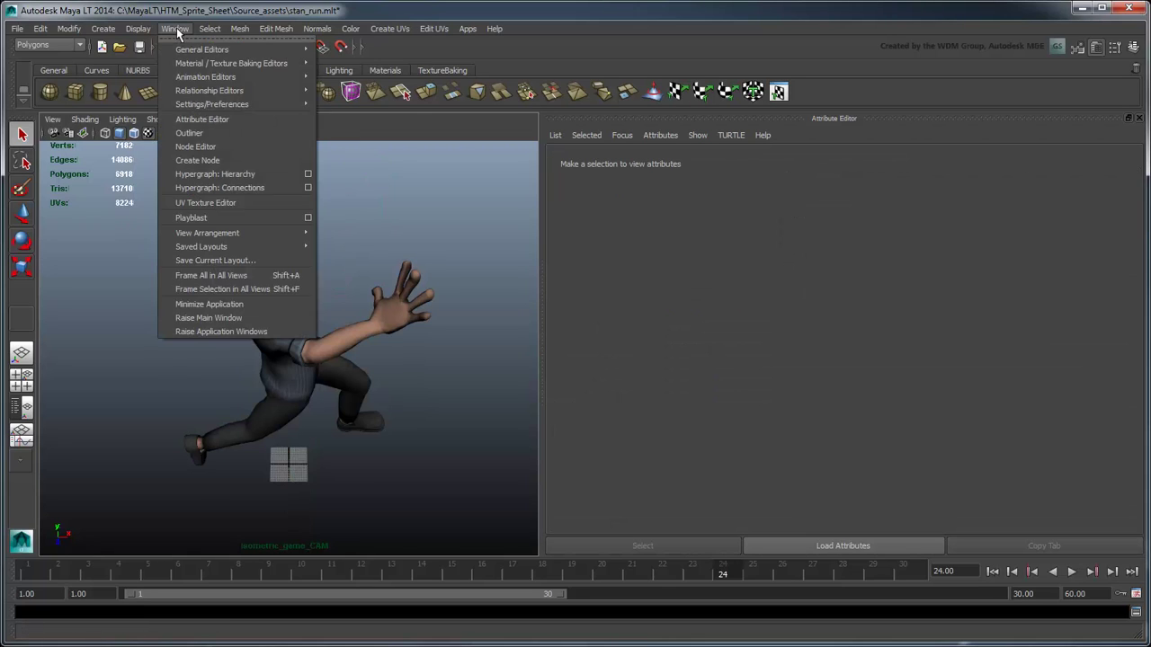
click(307, 217)
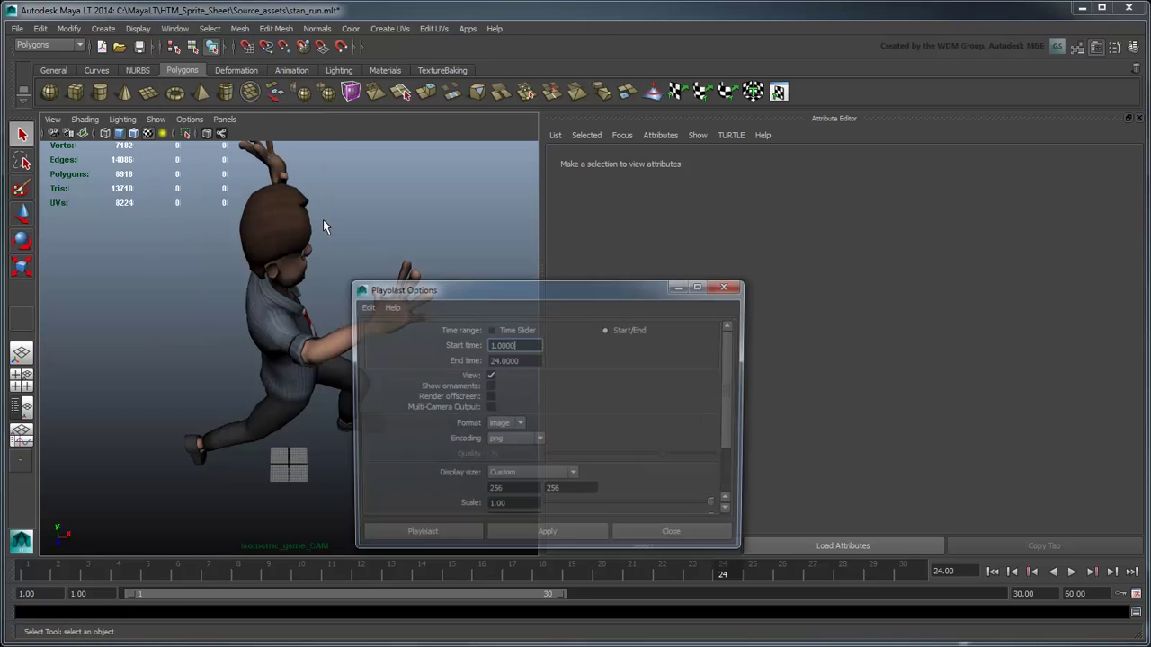
scroll(737, 411, down, 3)
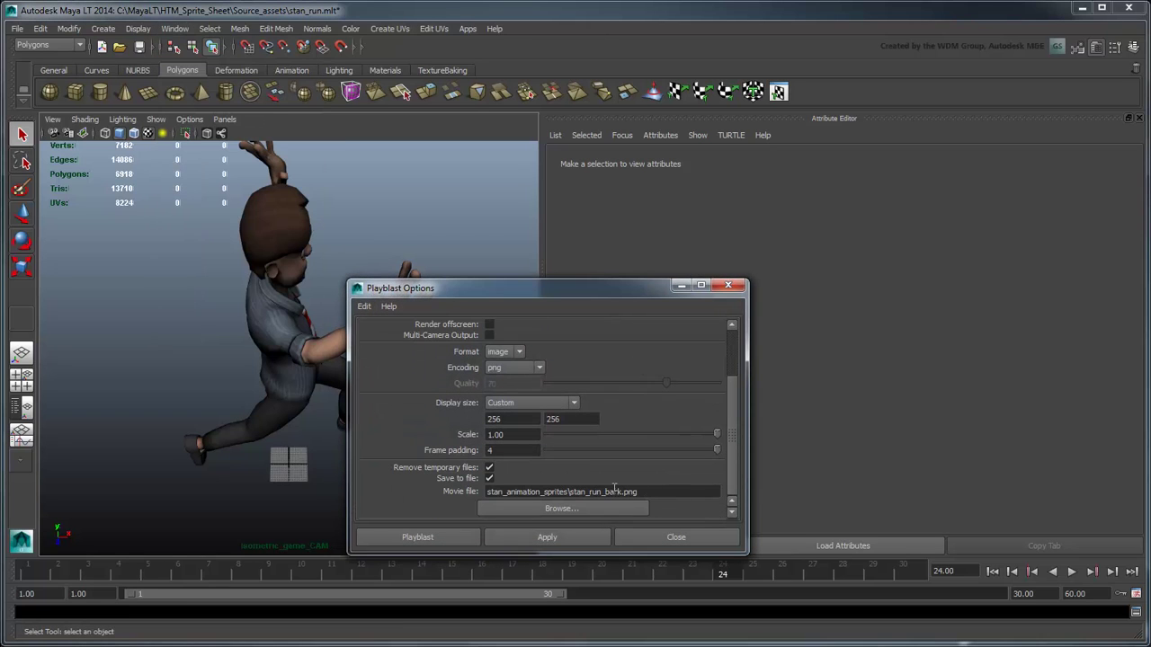
click(612, 492)
key(BackSpace)
key(BackSpace)
key(BackSpace)
key(BackSpace)
text(side)
click(443, 535)
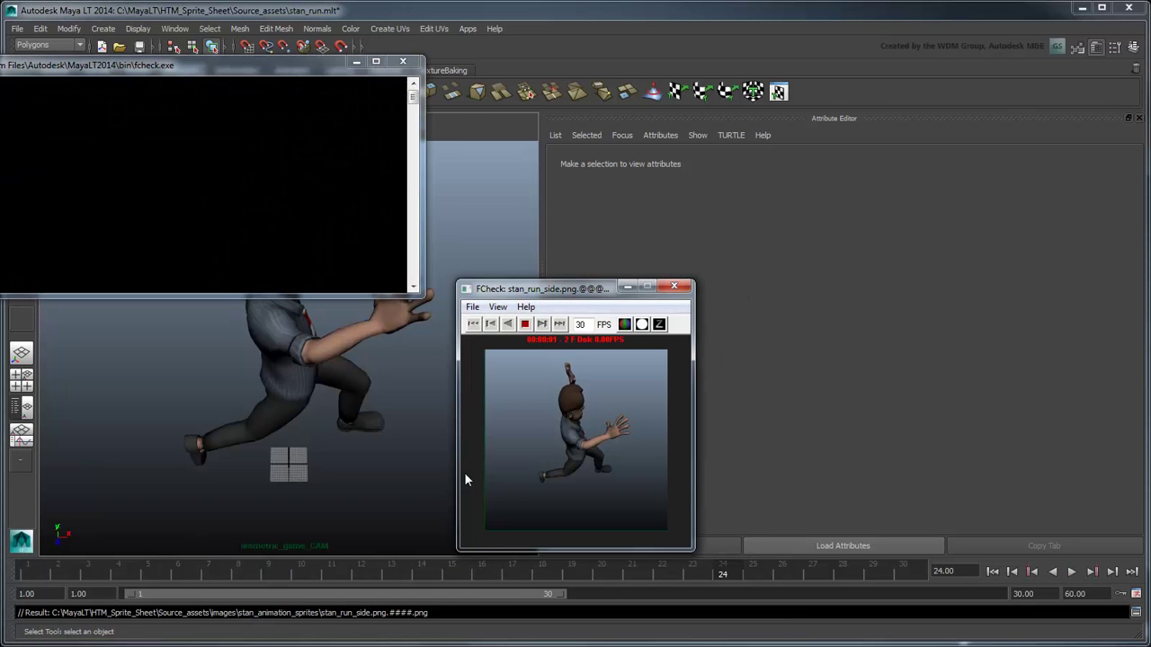
- Close the FCheck frame viewer and its console
click(674, 286)
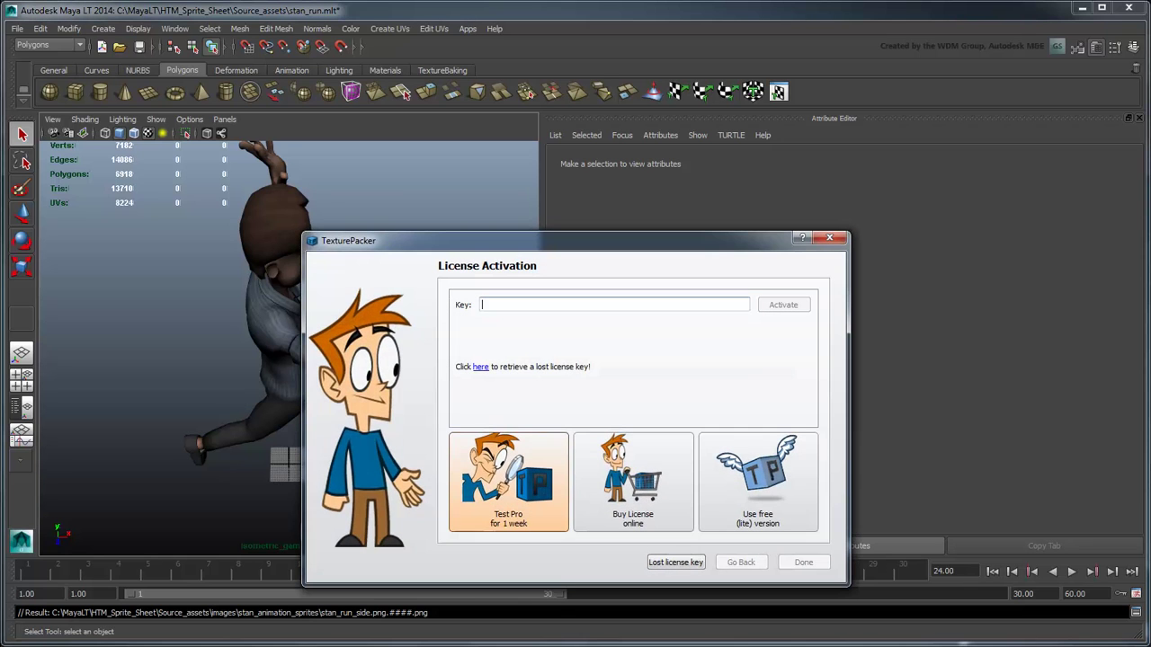
- Use the free lite version and add the stan_animation_sprites folder from Source_assets\images to the sprites
click(754, 485)
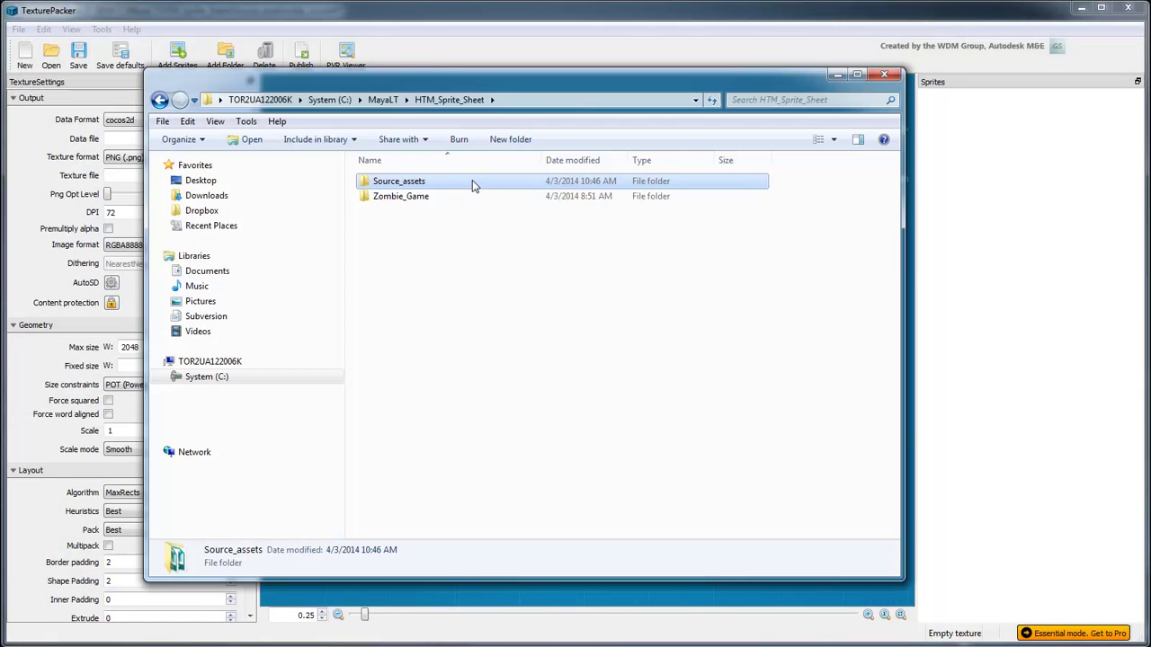
double_click(472, 181)
double_click(436, 211)
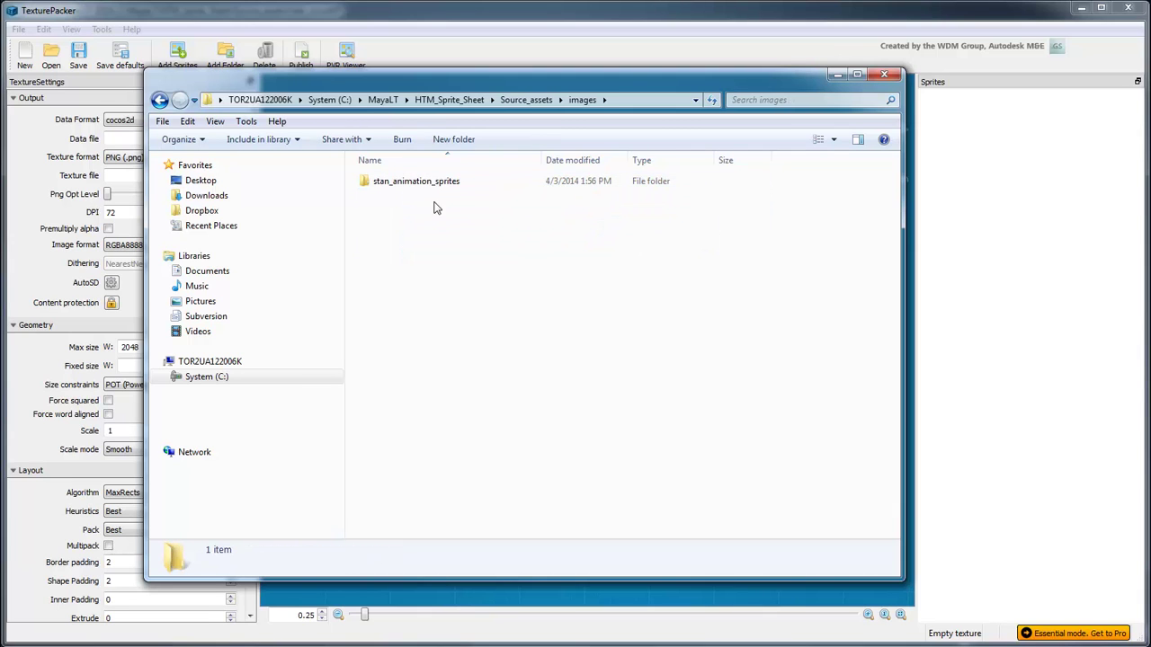
drag(423, 182, 1014, 315)
click(844, 77)
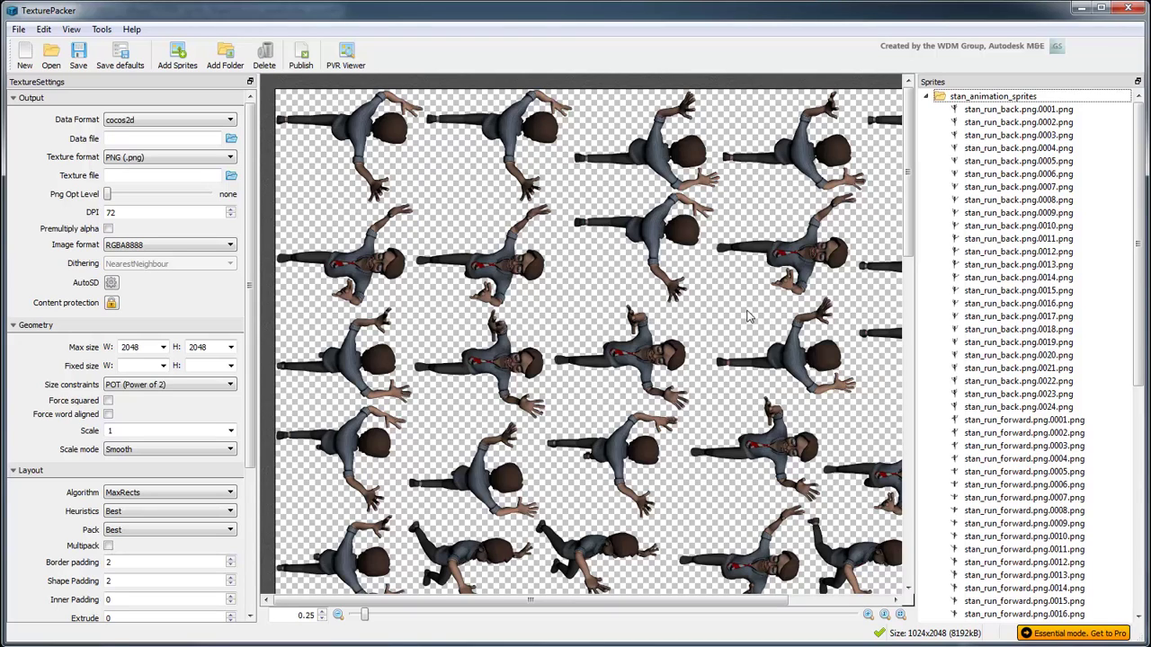
- Set the packing algorithm to Basic and sort sprites by Name
click(251, 476)
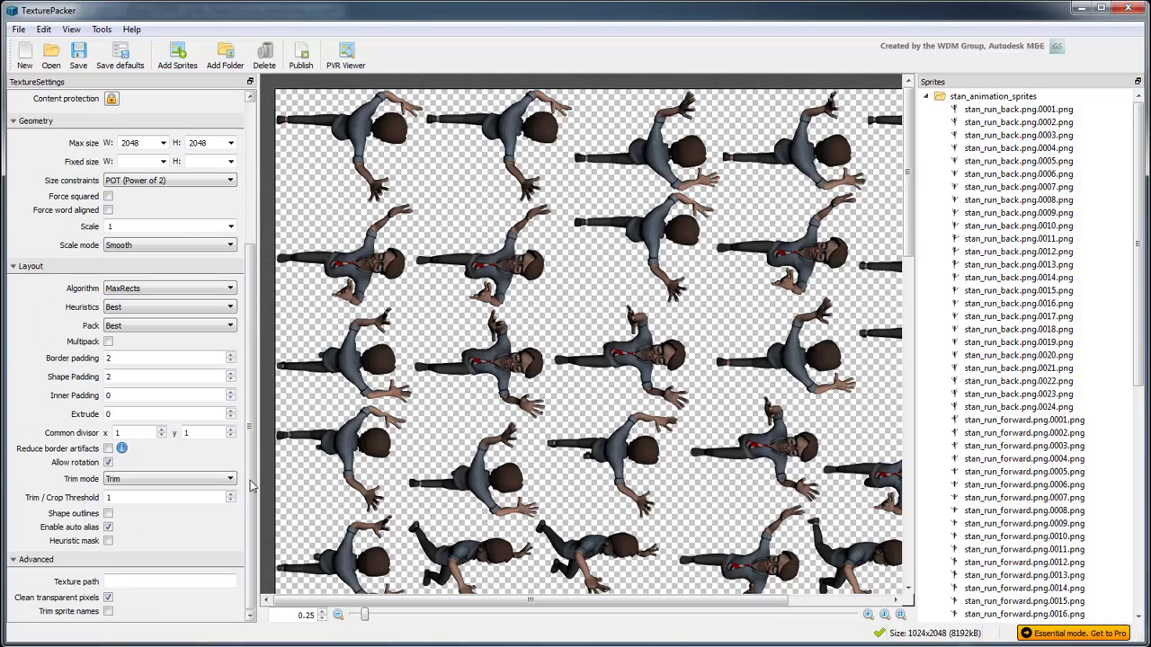
click(180, 289)
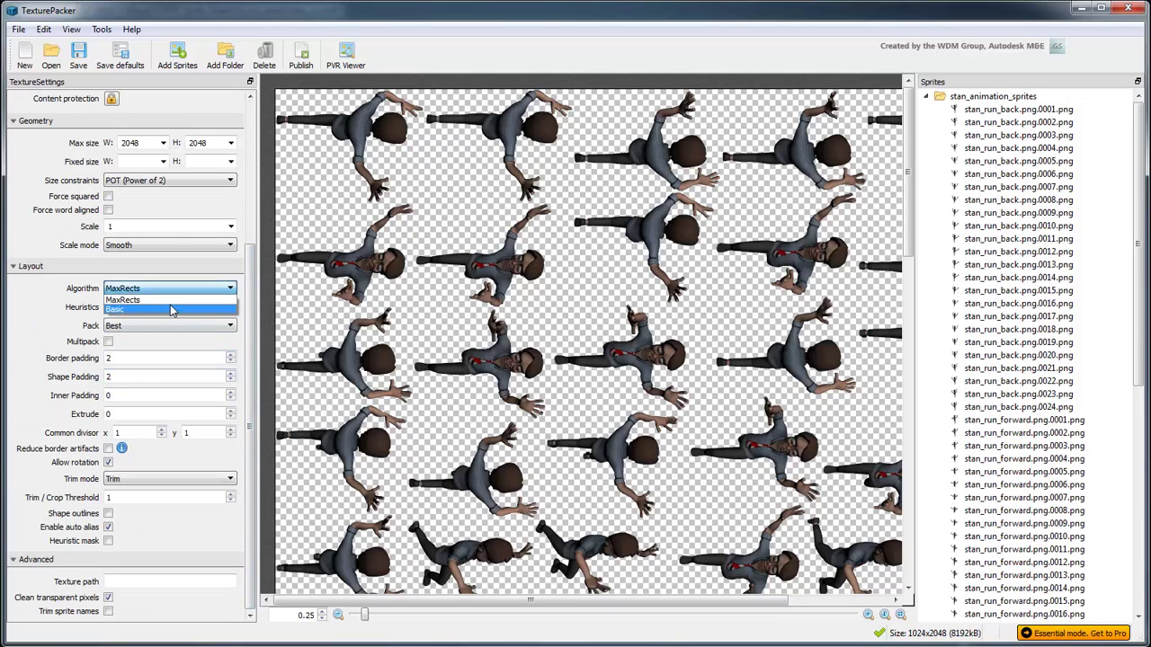
click(173, 310)
click(172, 308)
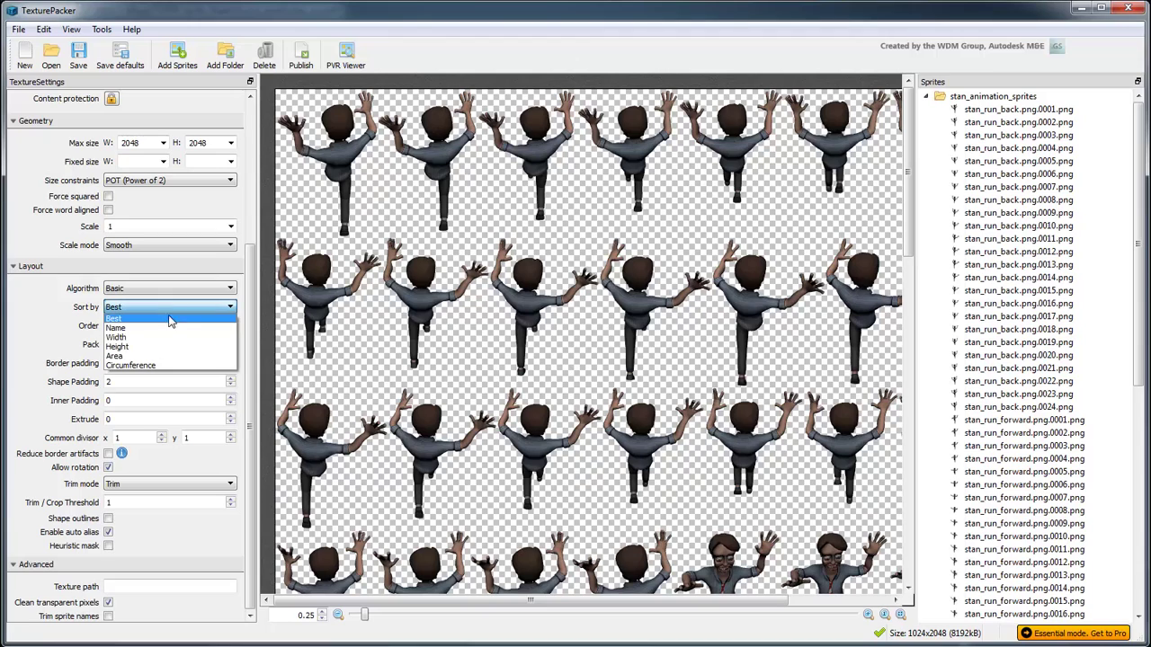
click(167, 329)
- Set border and shape padding to 0 and trim mode to None
click(159, 363)
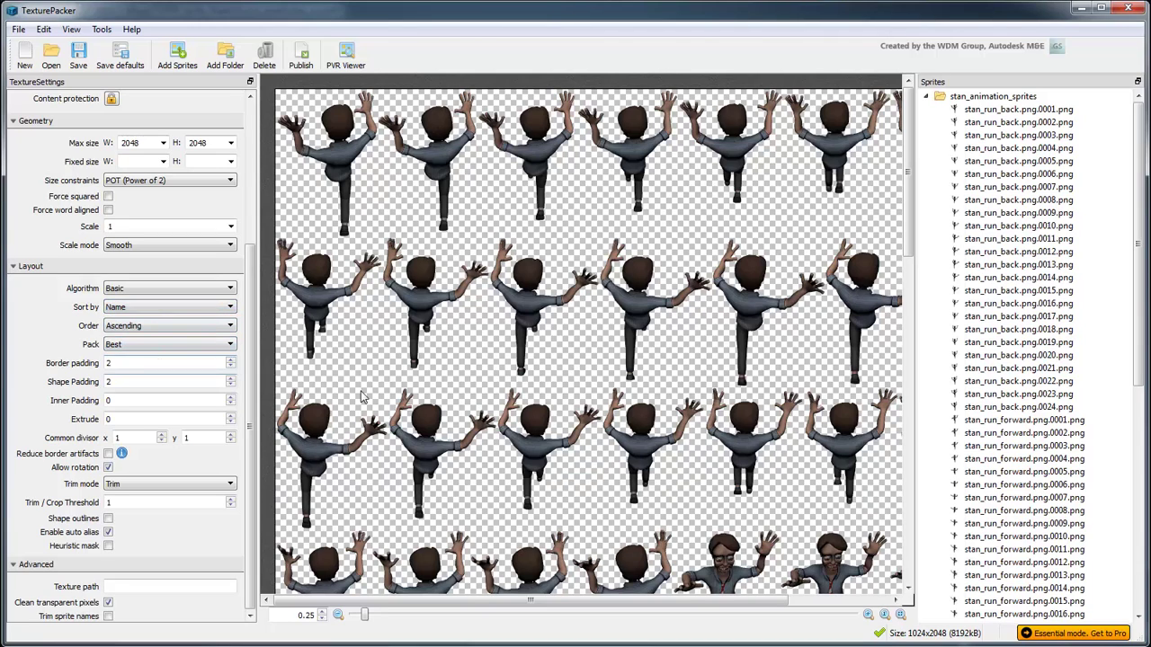
key(BackSpace)
text(0)
key(Tab)
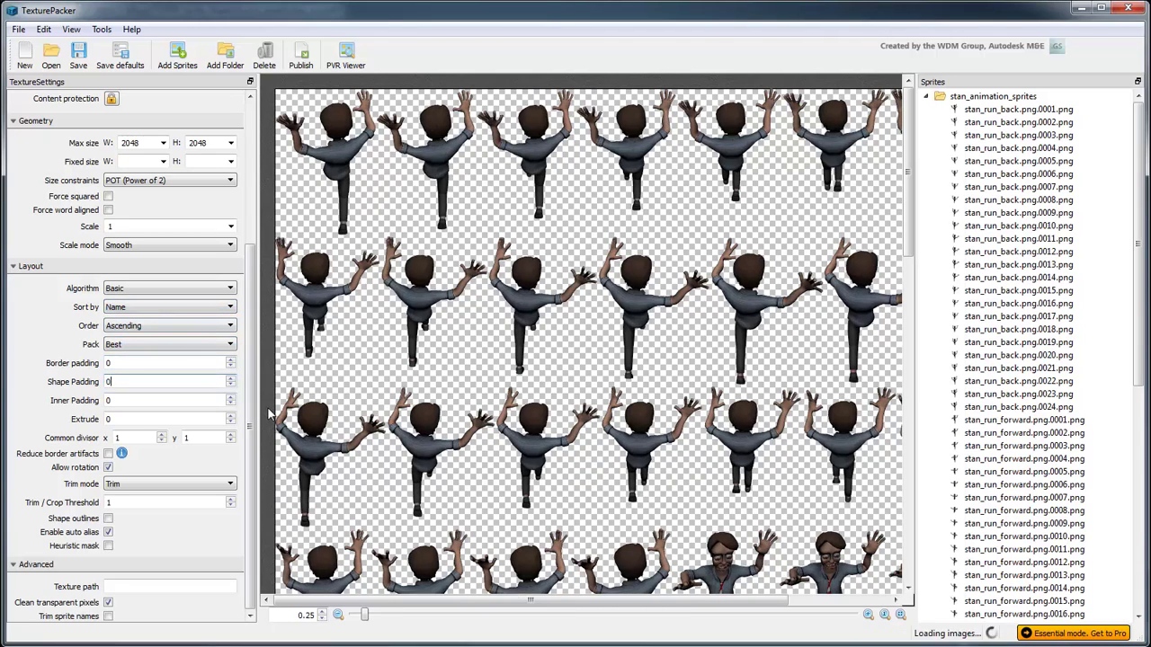
text(0)
click(224, 483)
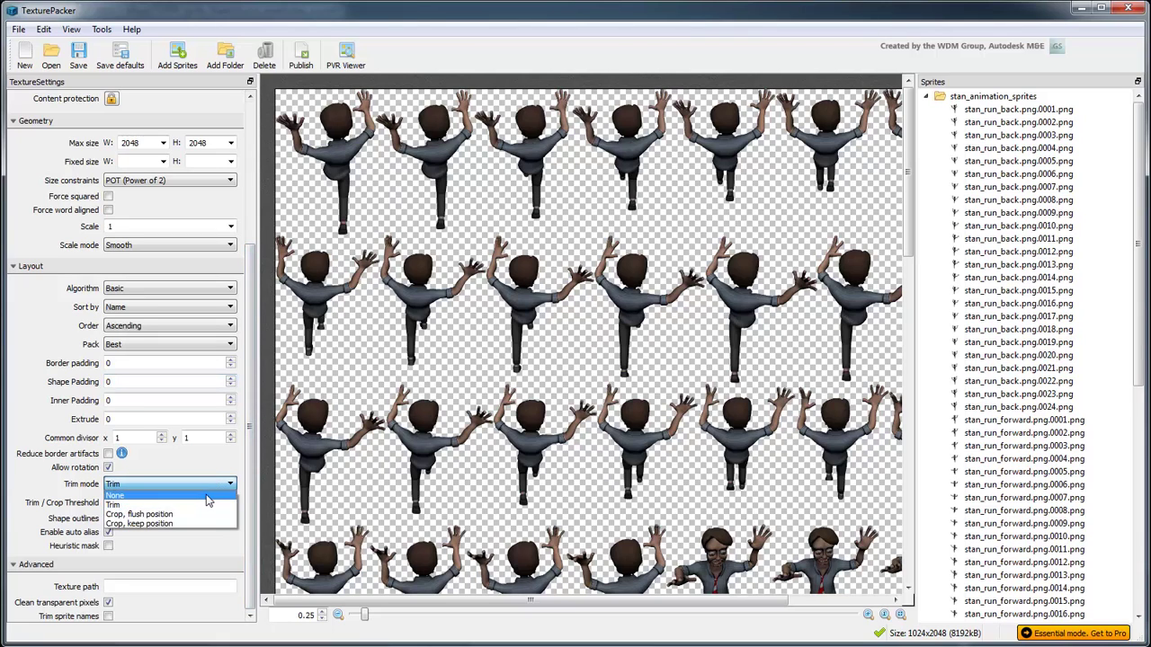
click(207, 498)
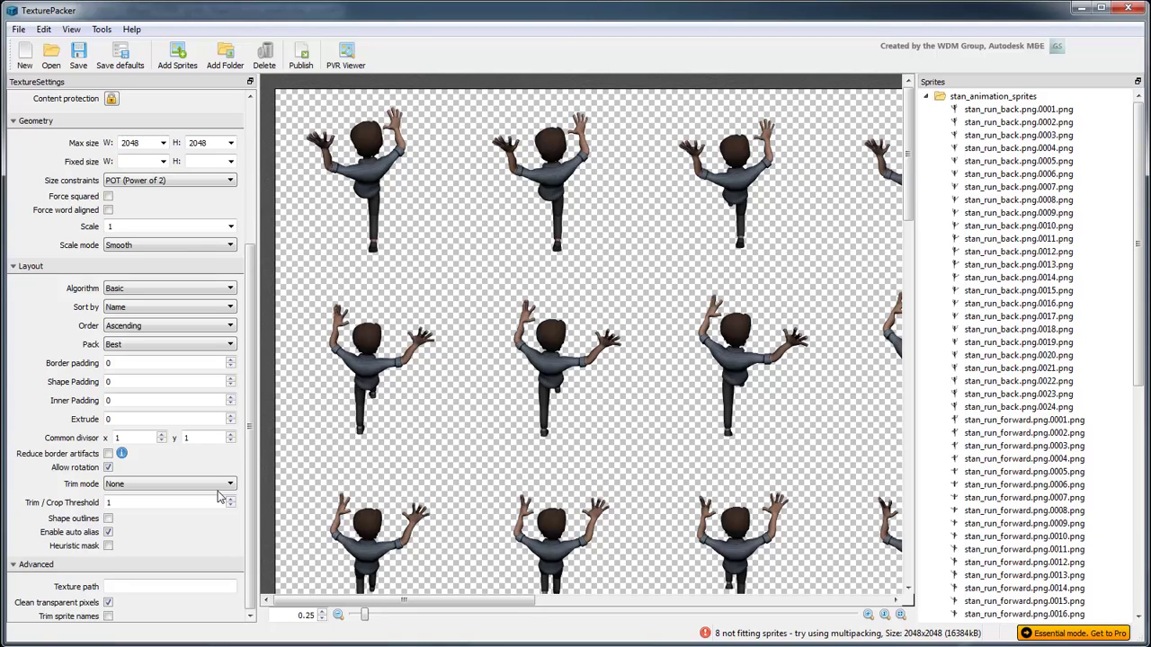
- Set the fixed sheet size to width 2048 and height 4096
scroll(494, 441, down, 2)
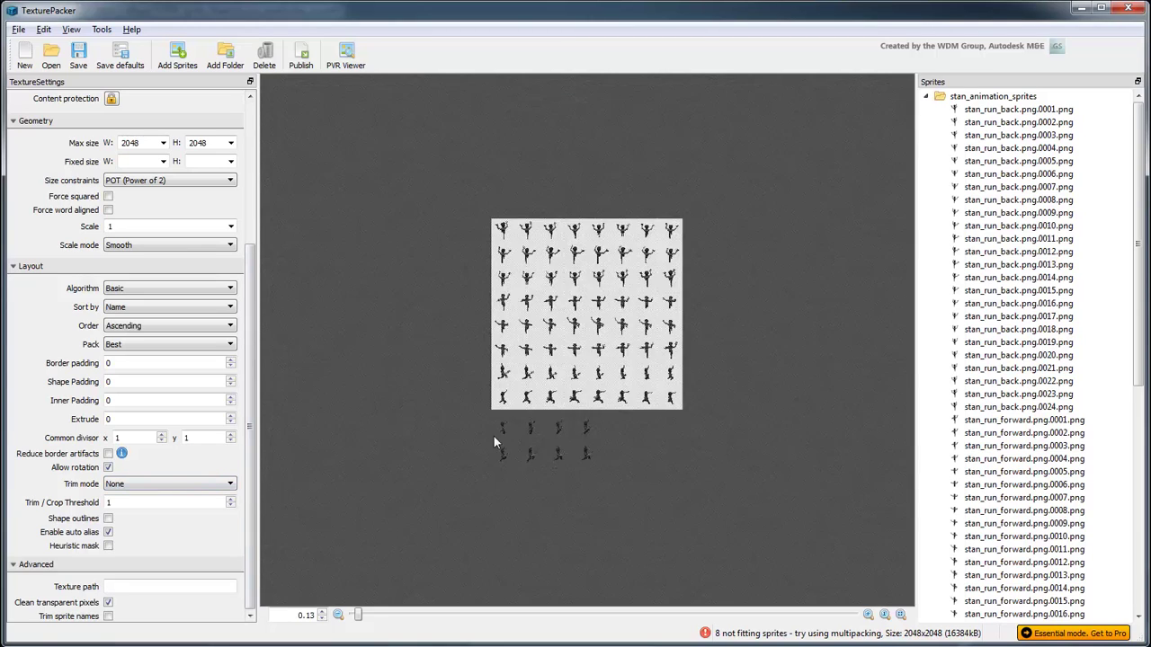
scroll(494, 441, up, 2)
key(alt)
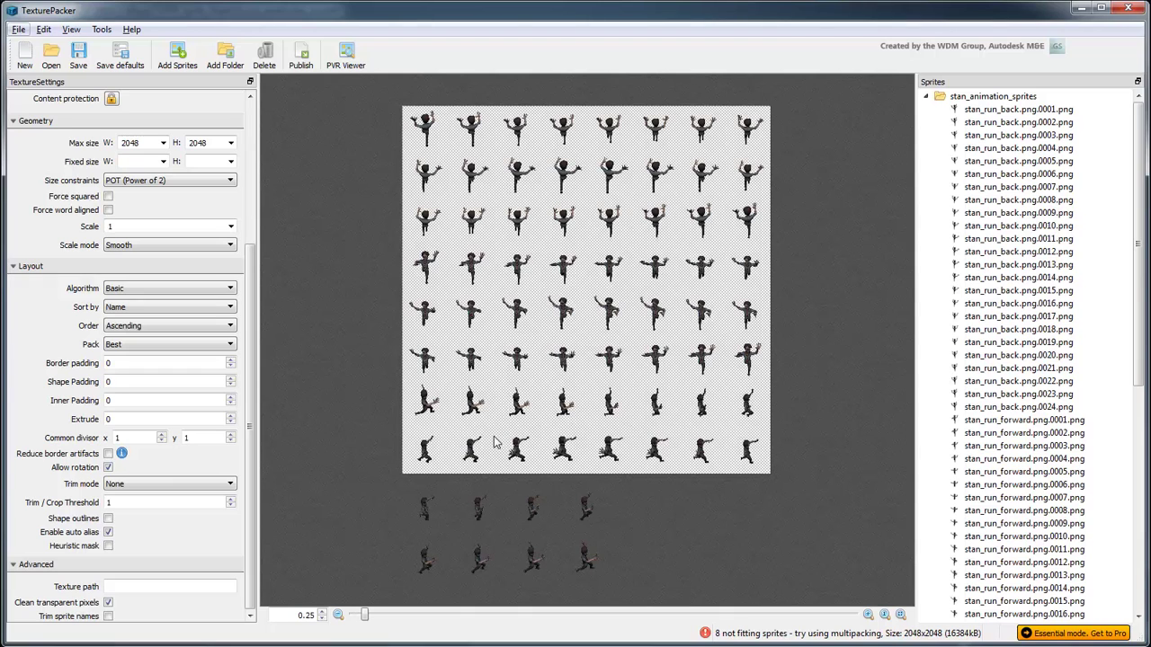
click(163, 162)
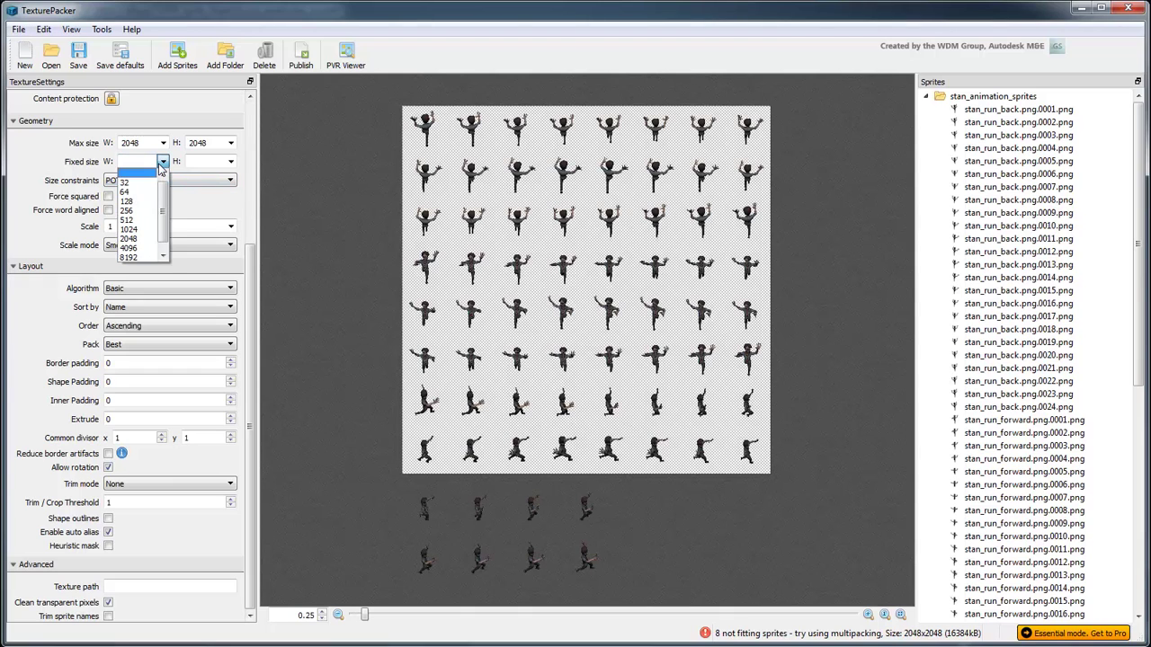
click(134, 238)
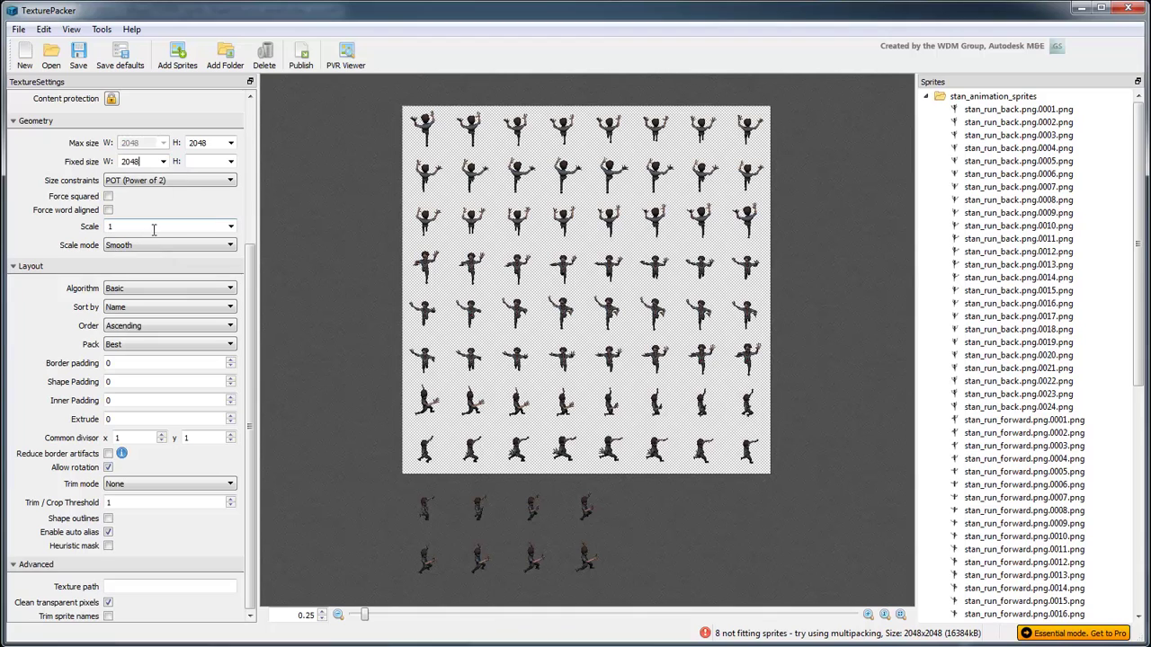
click(231, 164)
click(227, 252)
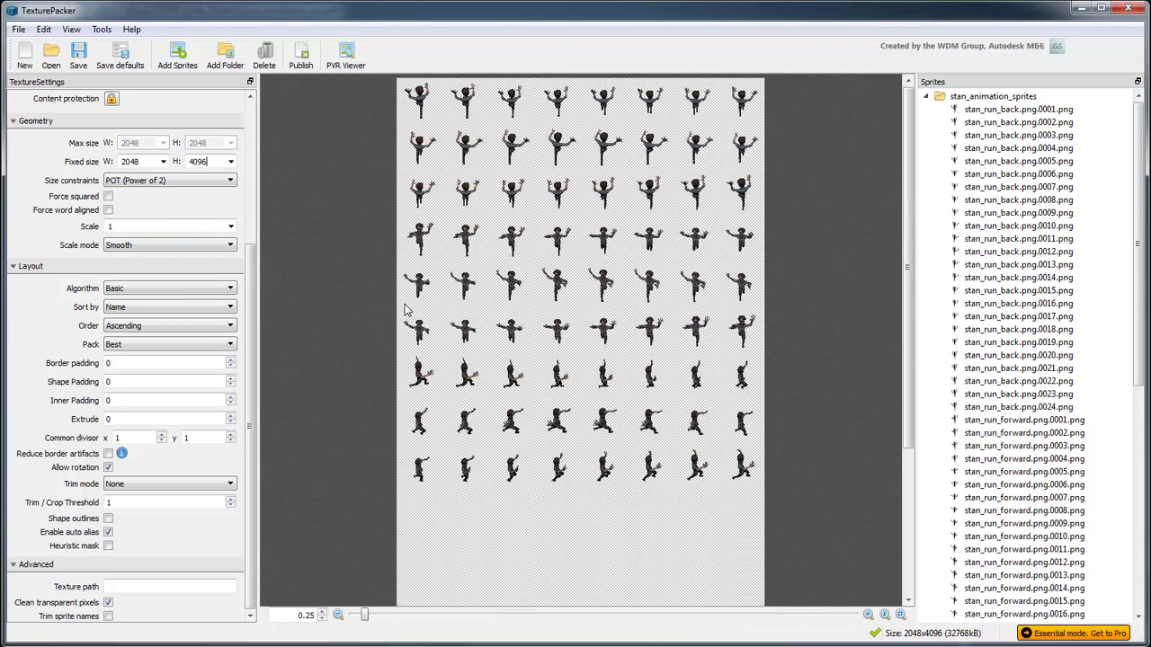
- Publish the sprite sheet under the file name stan_animation_sprites and dismiss the report
click(301, 56)
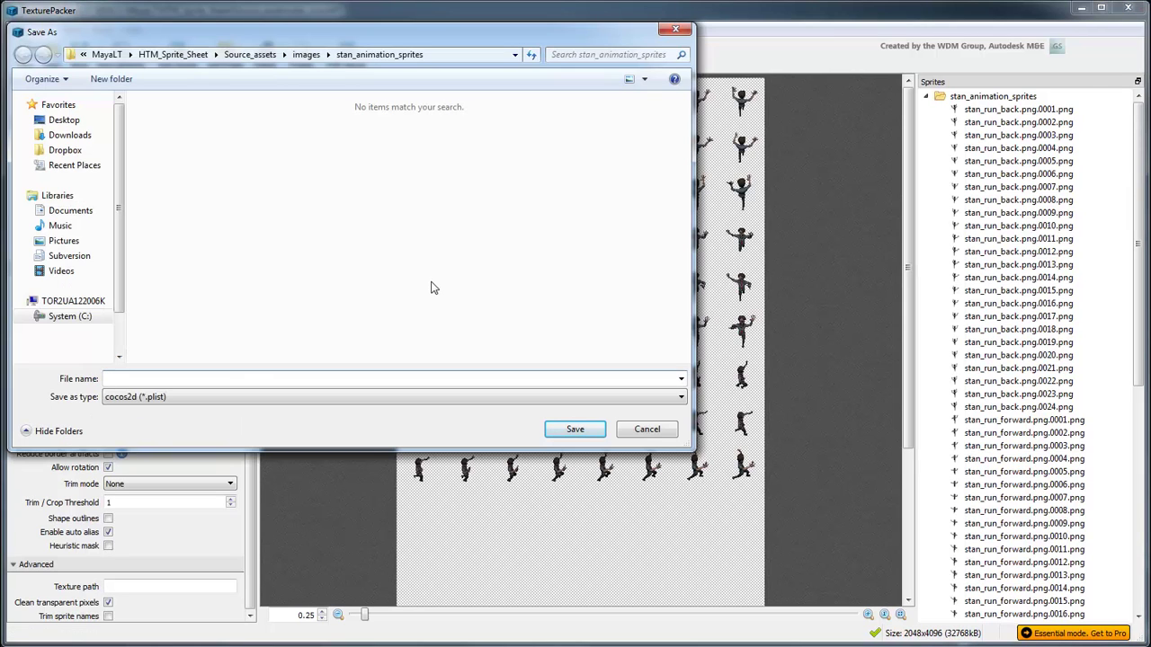
text(stan_animation_sprites)
click(556, 433)
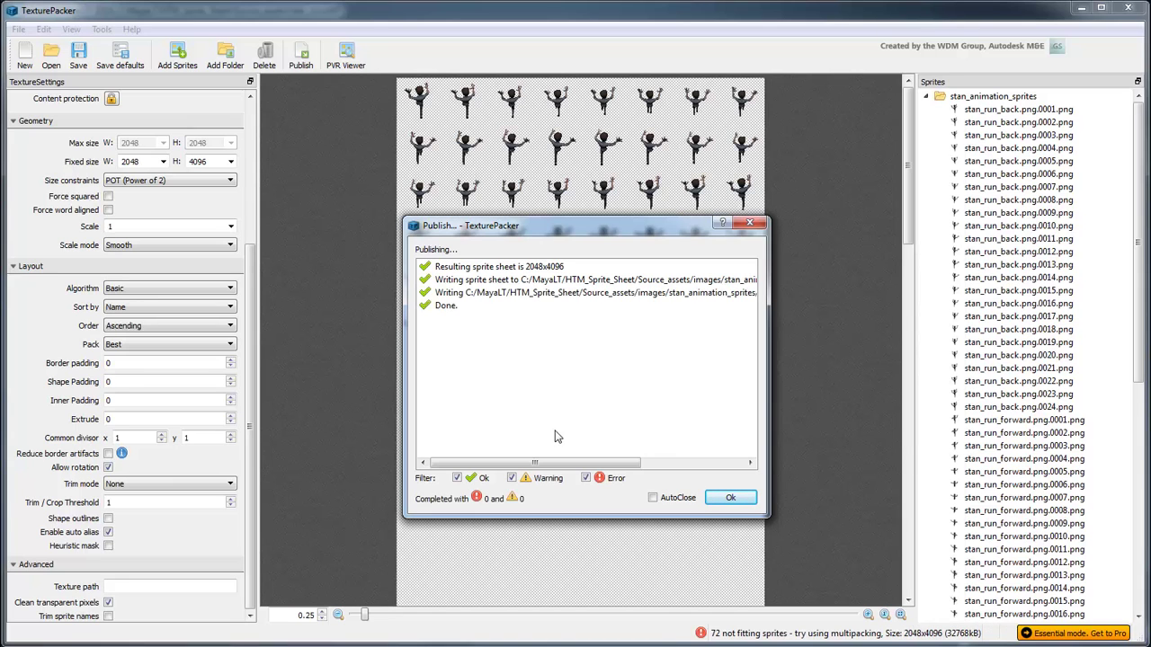
click(719, 504)
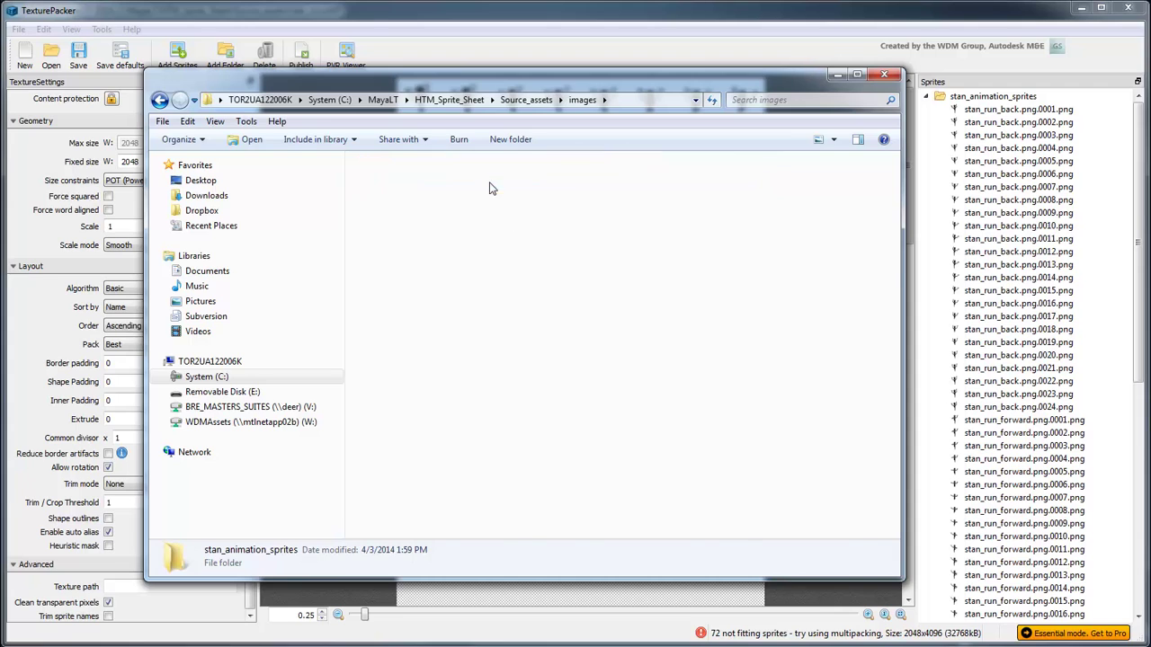
- Open stan_animation_sprites.png from the output folder in Windows Photo Viewer
double_click(488, 185)
double_click(382, 193)
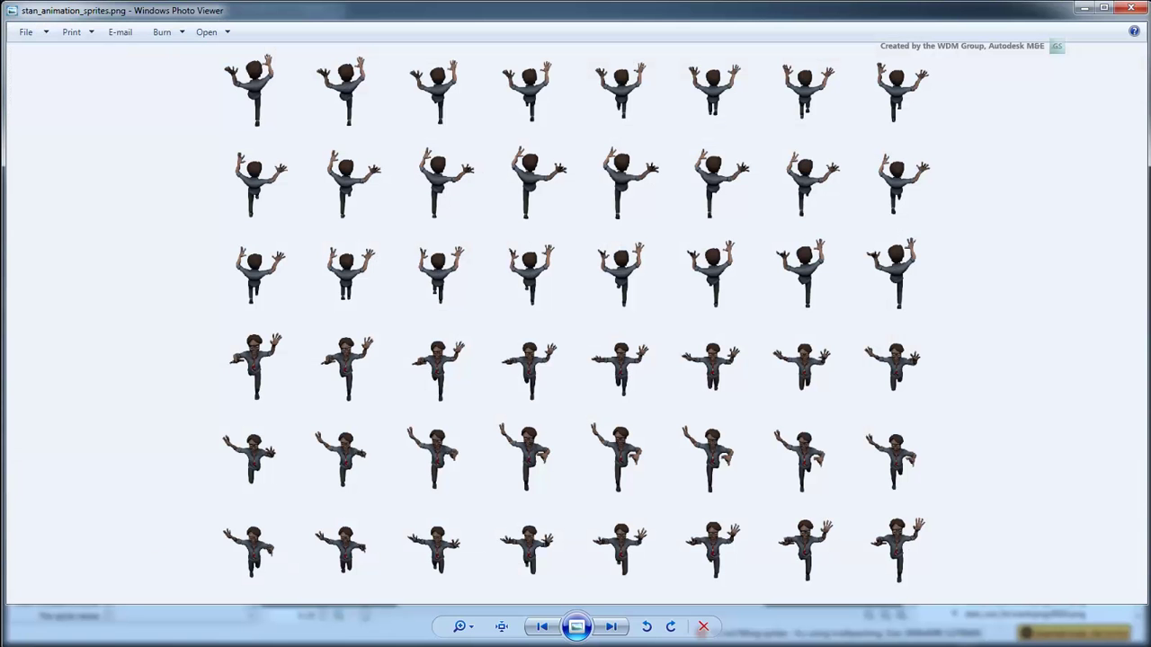